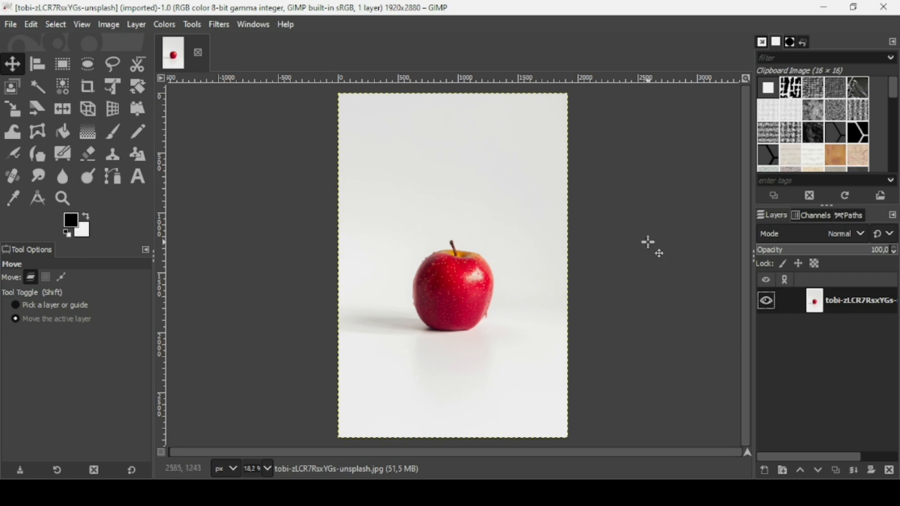
Step: Add an alpha channel to the apple layer and select the plain background around the apple with Fuzzy Select
right_click(821, 307)
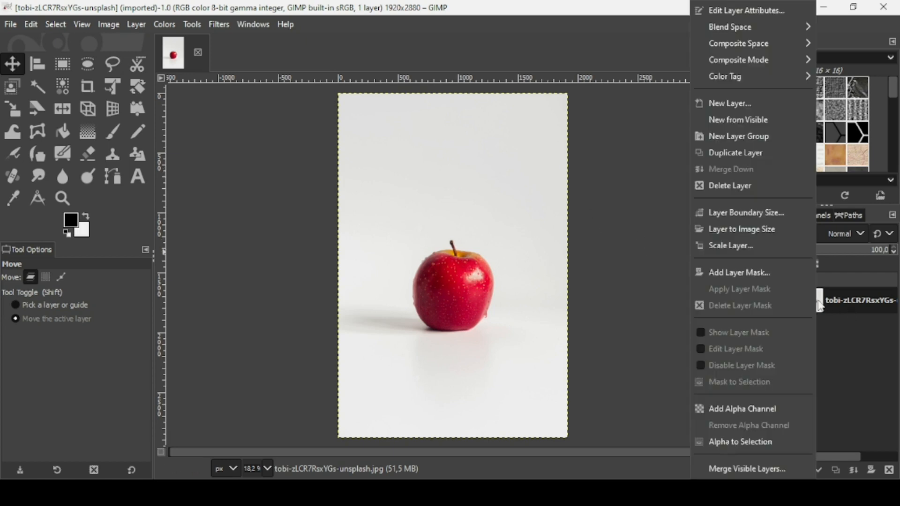
click(765, 403)
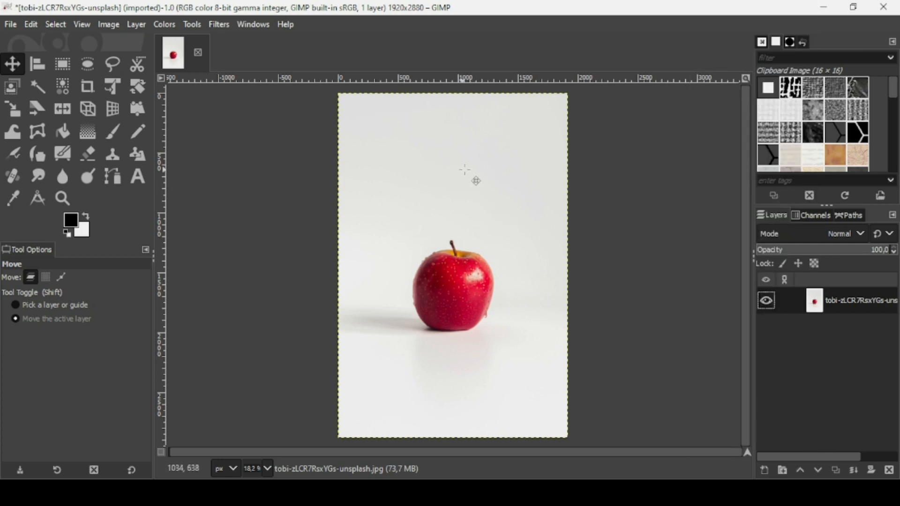
click(45, 87)
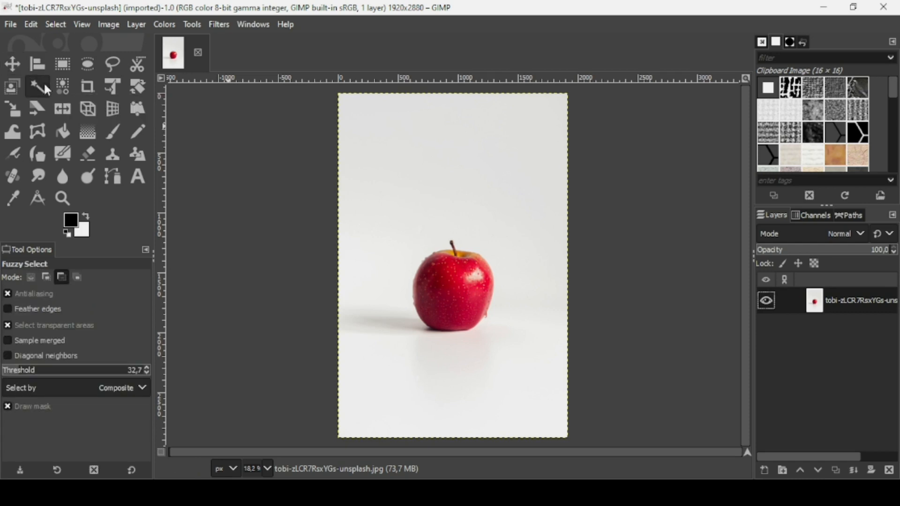
click(504, 192)
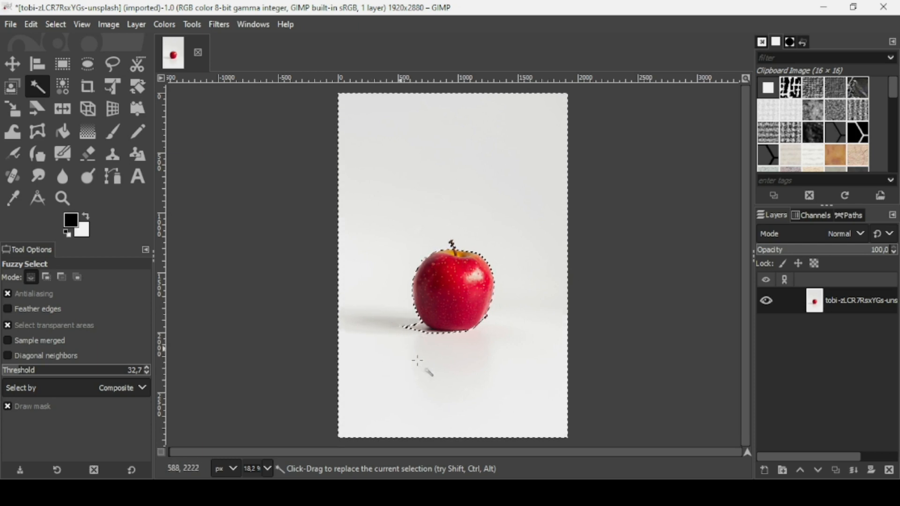
Step: Turn on the Quick Mask and set the Paintbrush hardness and force to 40 each
click(162, 451)
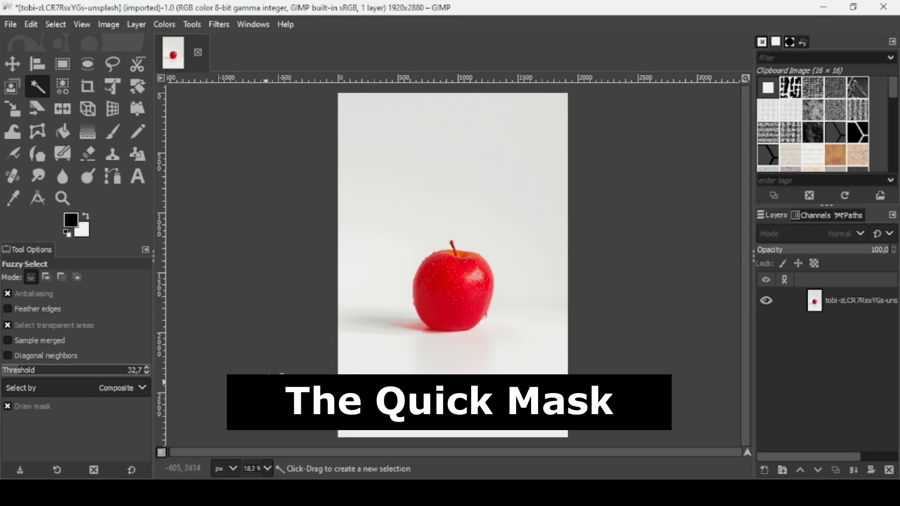
scroll(389, 343, up, 2)
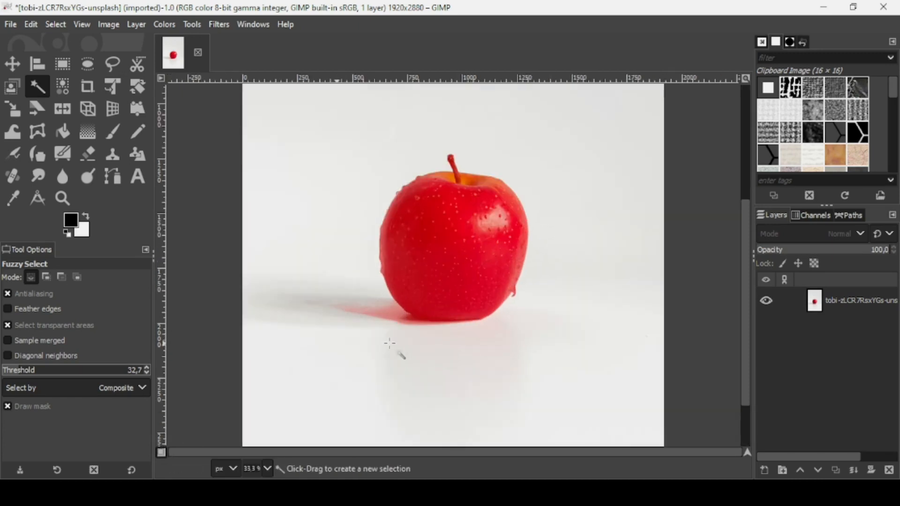
scroll(389, 343, up, 1)
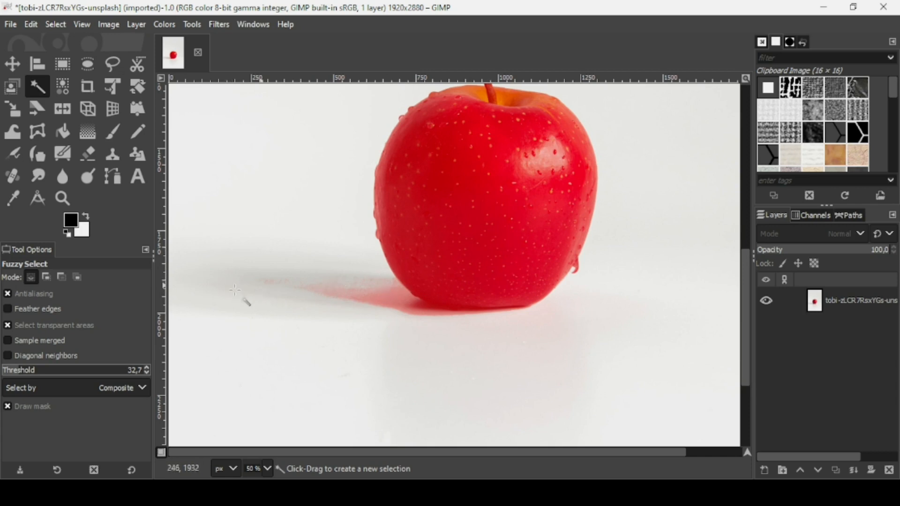
click(113, 133)
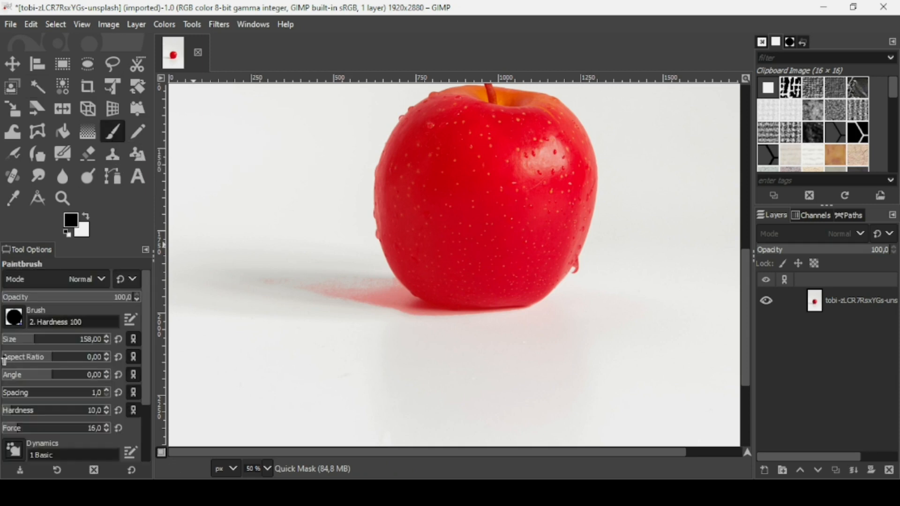
click(43, 412)
click(42, 431)
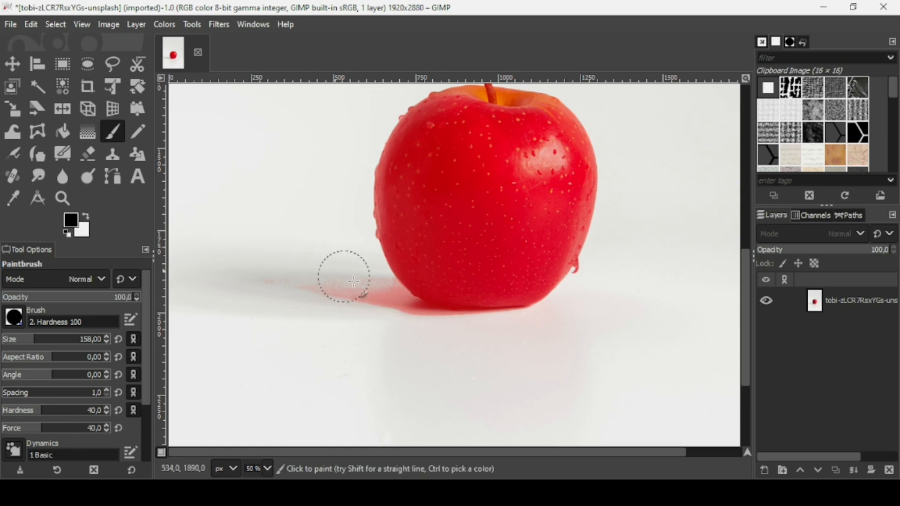
Step: Paint the apple's whole cast shadow black on the Quick Mask, out to the image edge, and turn the mask back into a selection
drag(374, 290, 184, 277)
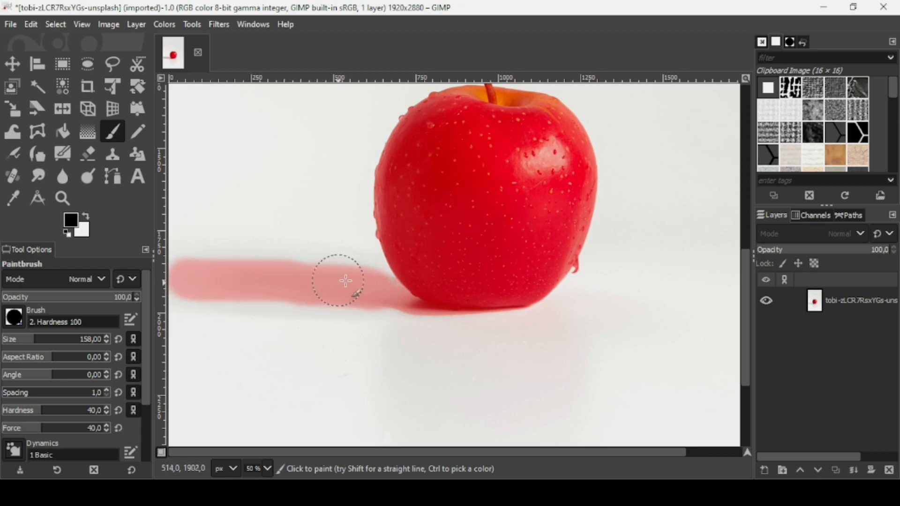
mouse_move(381, 283)
mouse_down()
mouse_move(317, 269)
mouse_move(172, 266)
mouse_up()
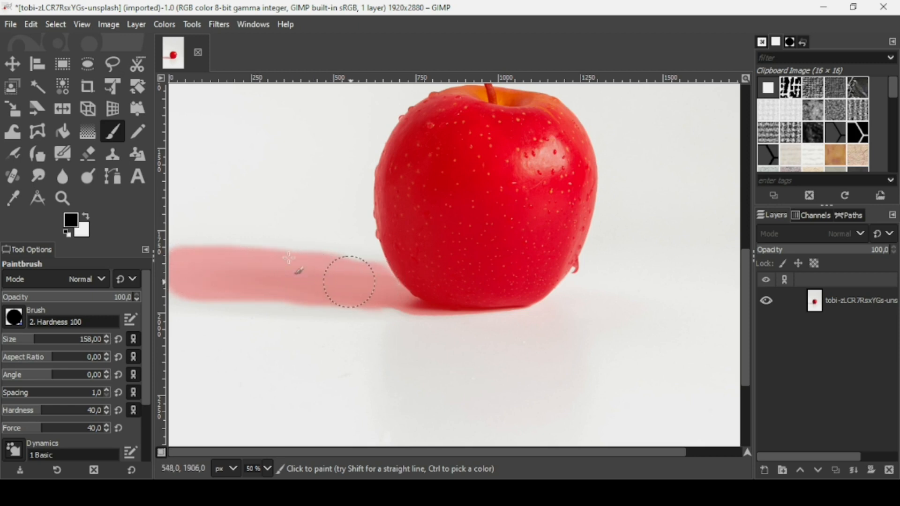
click(13, 65)
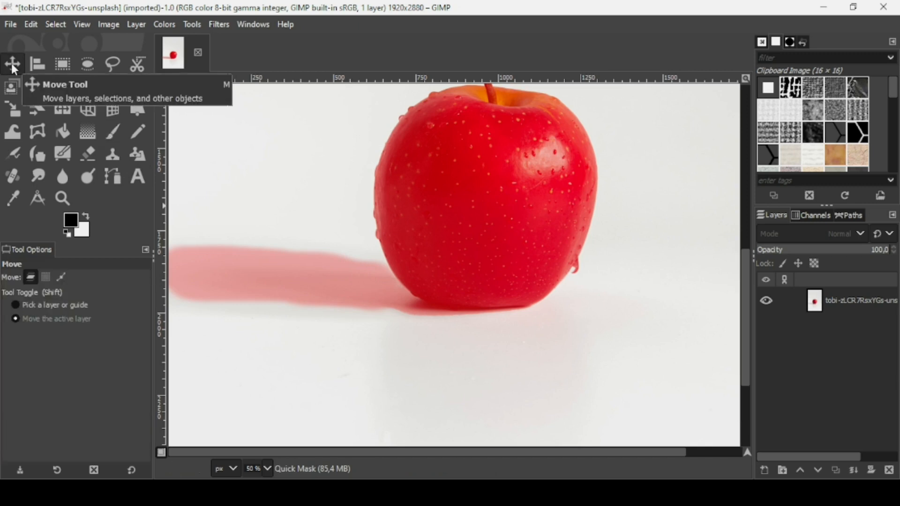
key(minus)
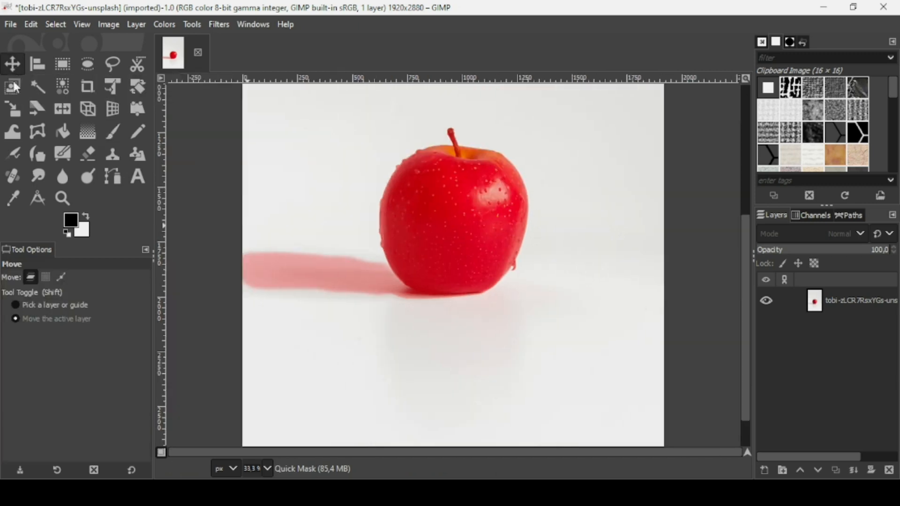
click(115, 135)
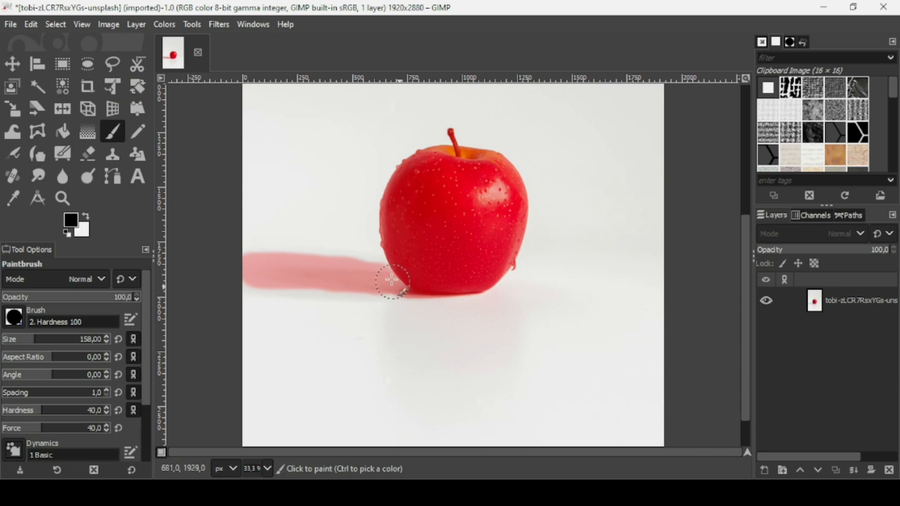
mouse_move(384, 284)
mouse_down()
mouse_move(291, 286)
mouse_move(267, 298)
mouse_move(226, 277)
mouse_up()
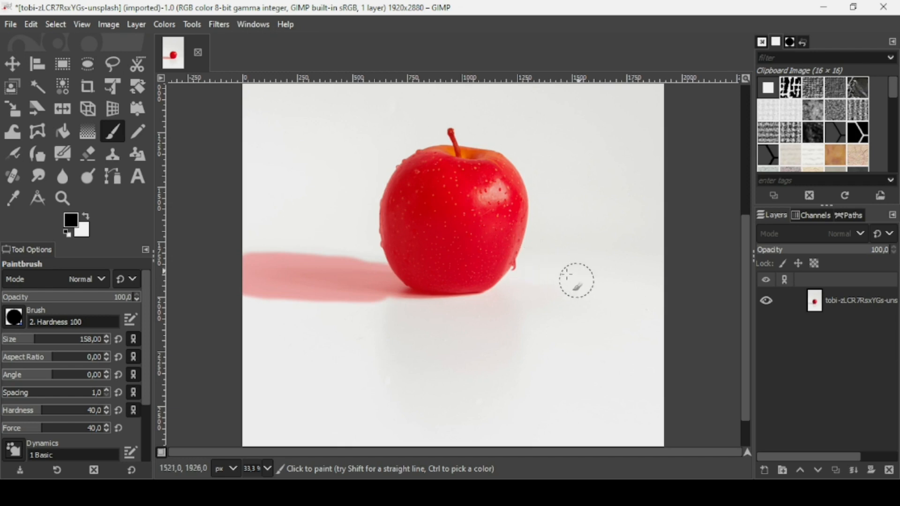
key(minus)
key(minus)
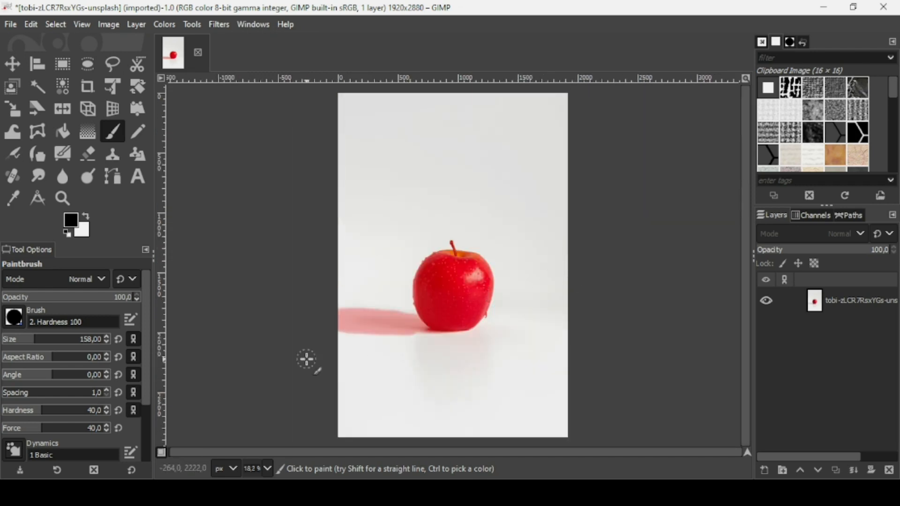
click(162, 453)
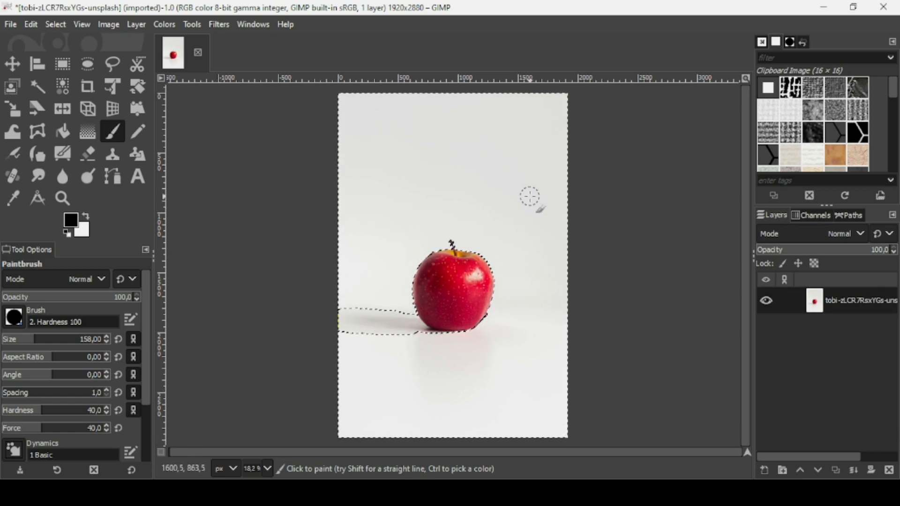
Step: Delete the selected background around the apple and its shadow, and clear the selection
key(Delete)
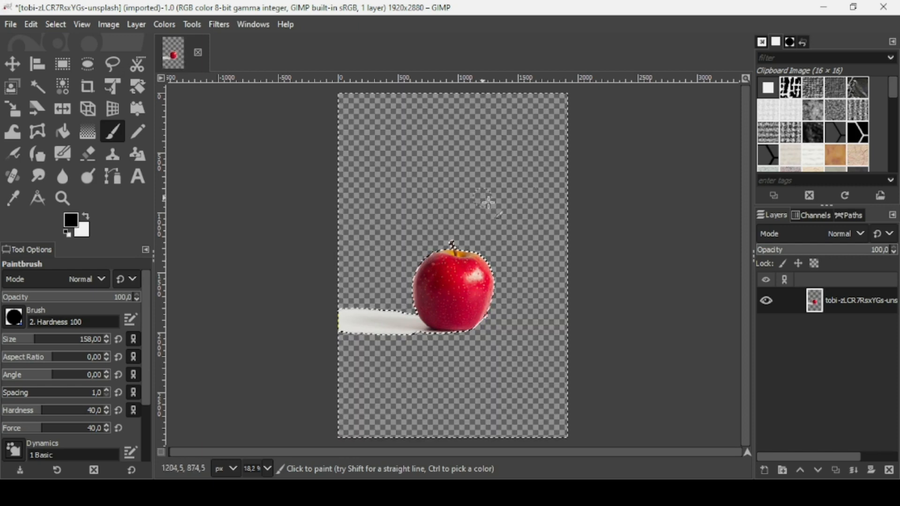
click(54, 23)
click(54, 22)
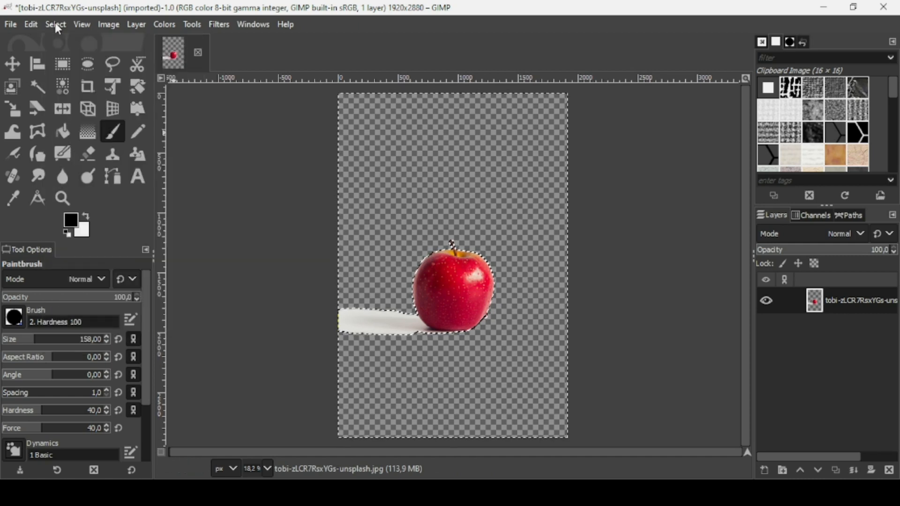
click(55, 22)
click(66, 62)
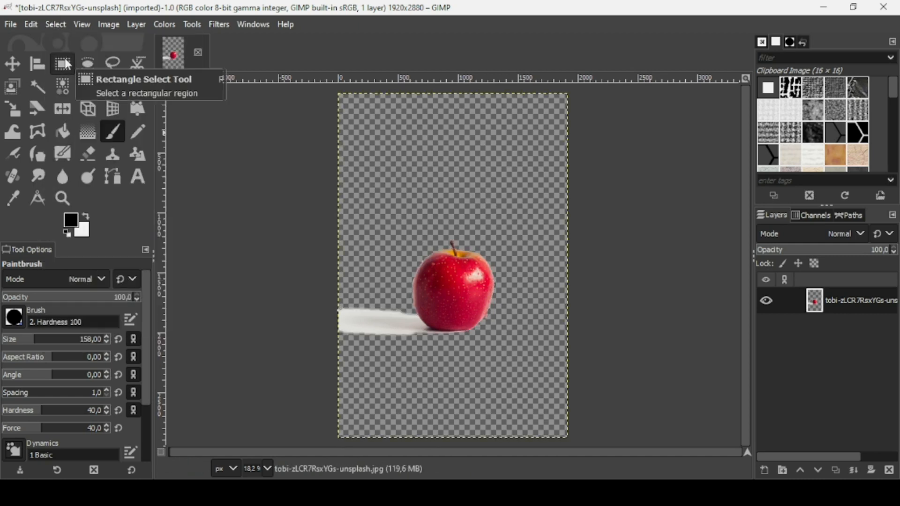
Step: Add a new 1920 x 2880 px layer below the apple layer and fill it with the off-white background colour
click(766, 471)
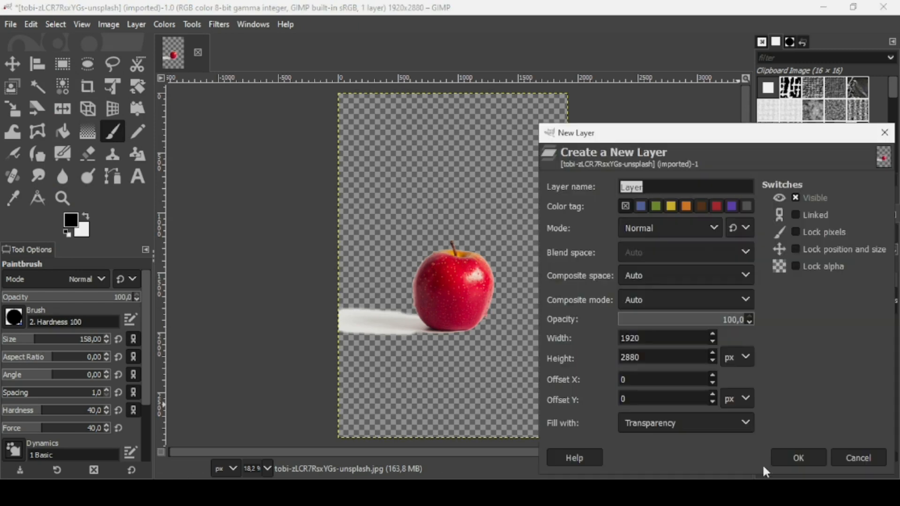
click(788, 454)
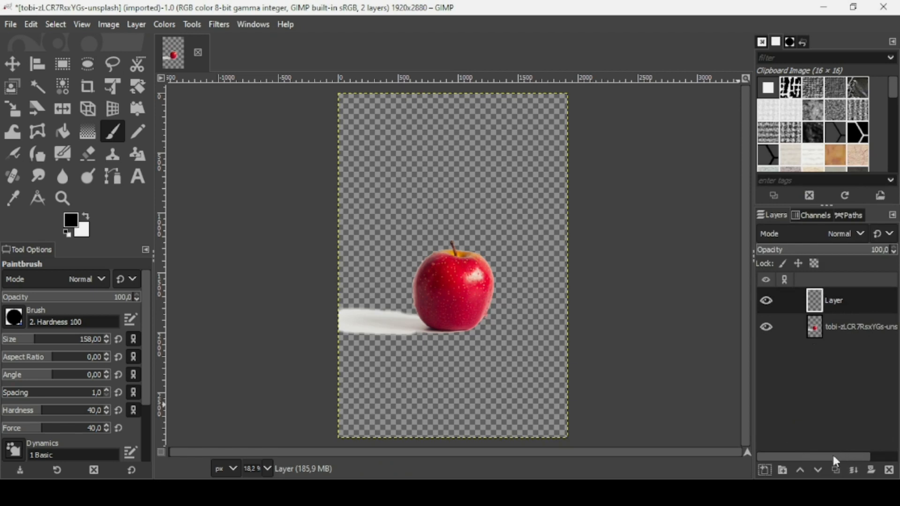
click(818, 471)
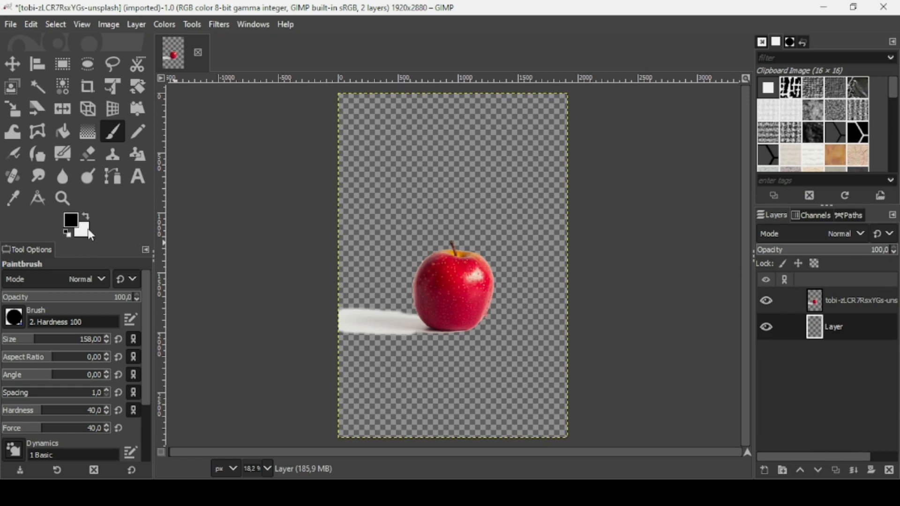
drag(90, 235, 370, 229)
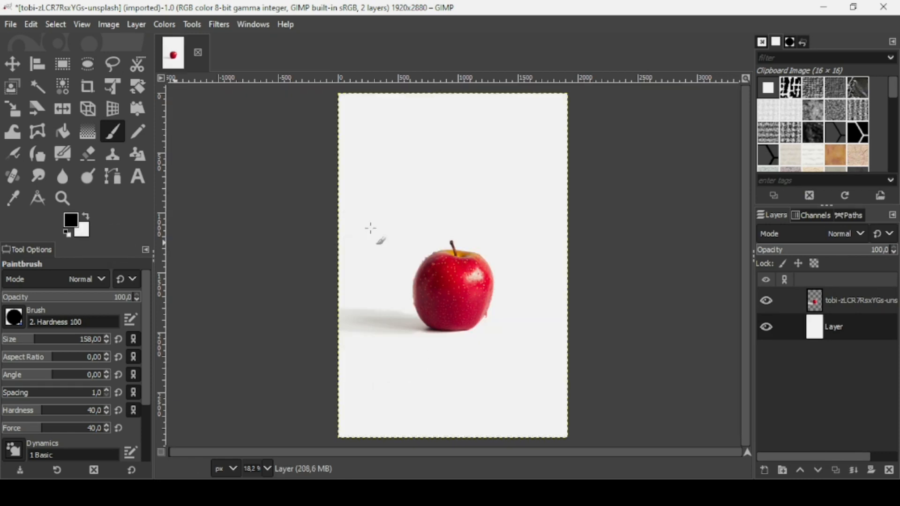
Step: Bring the roaring lion photo from the file explorer folder into the image as a new layer directly above the apple layer
click(816, 300)
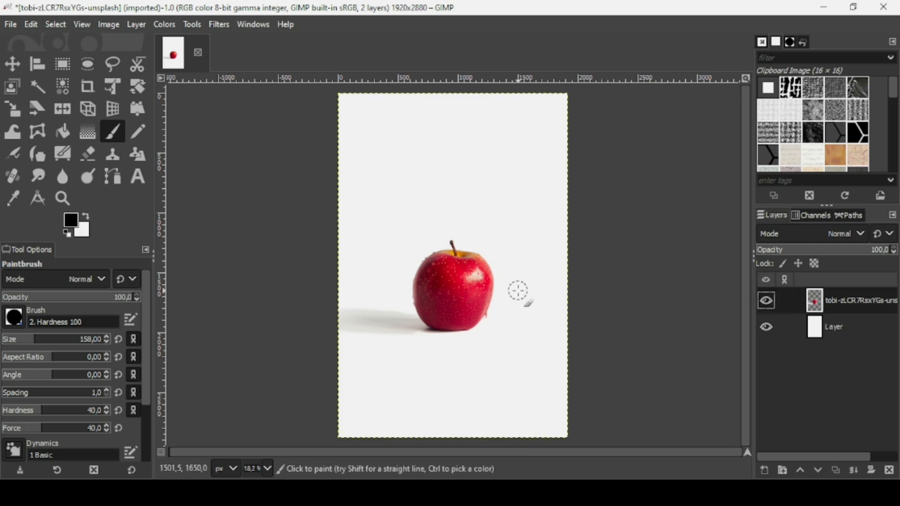
key(alt+Tab)
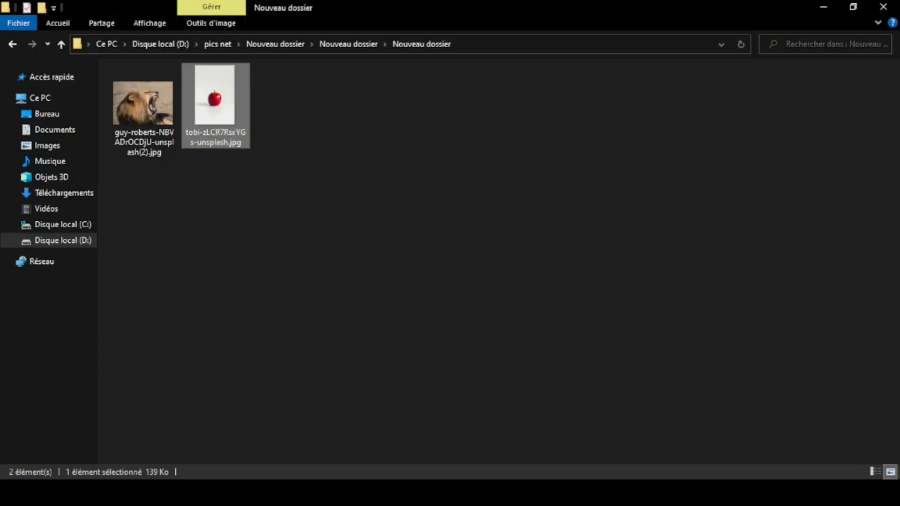
mouse_move(162, 108)
mouse_down()
mouse_move(575, 258)
mouse_move(562, 257)
mouse_move(653, 494)
mouse_move(512, 236)
mouse_up()
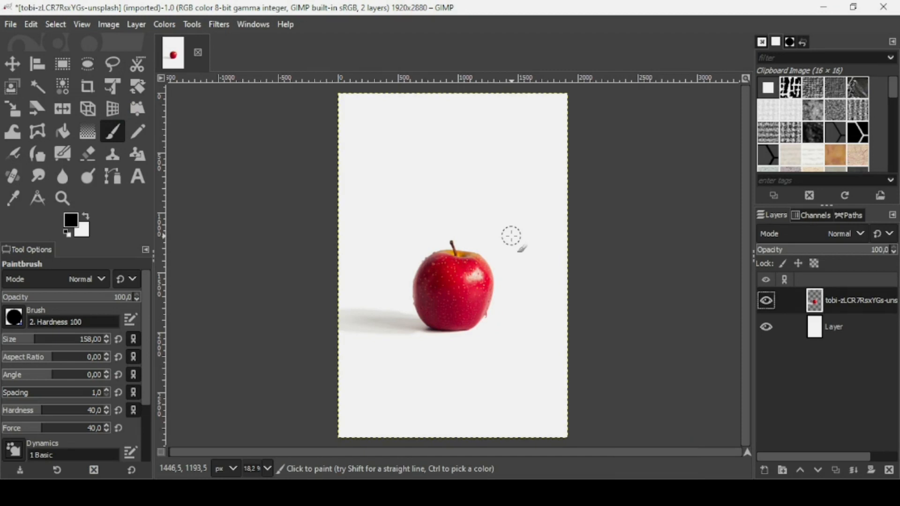
click(317, 222)
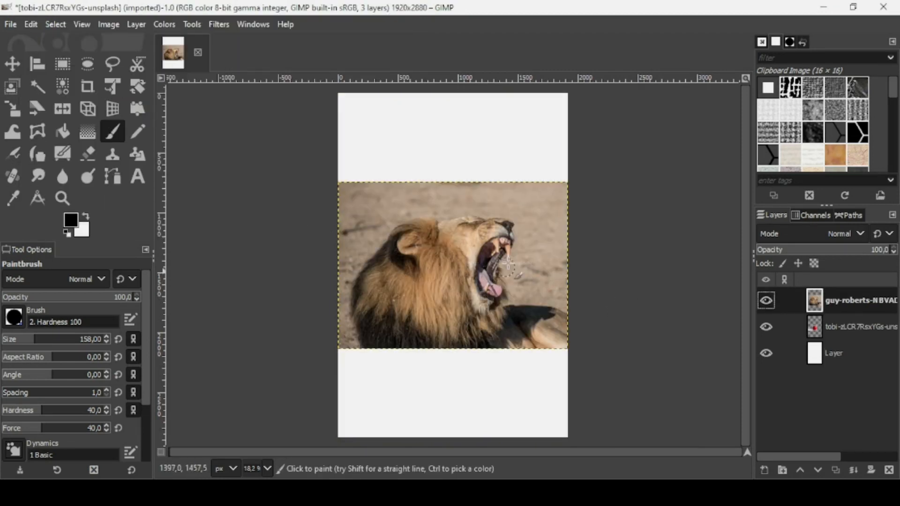
Step: Start a curved path with the Paths tool from the lion's lower lip, up the back of the mouth and around the upper jaw
scroll(535, 304, up, 3)
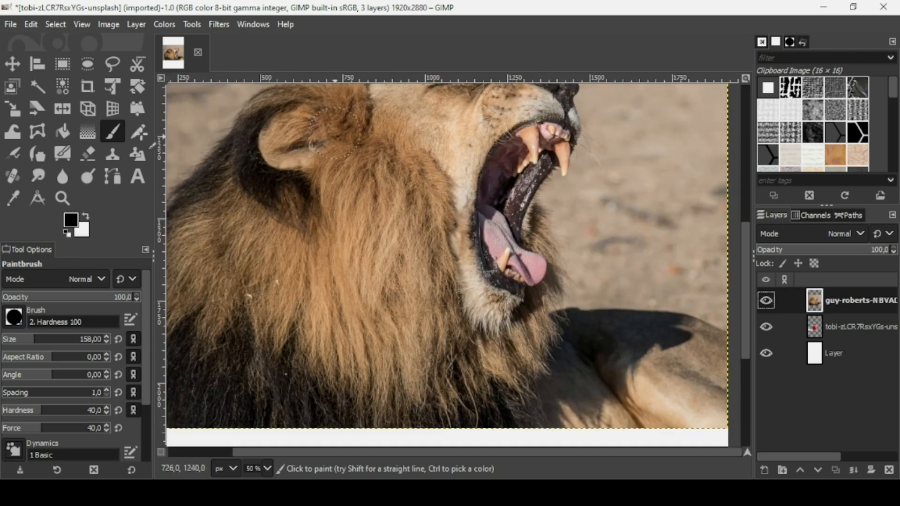
click(111, 177)
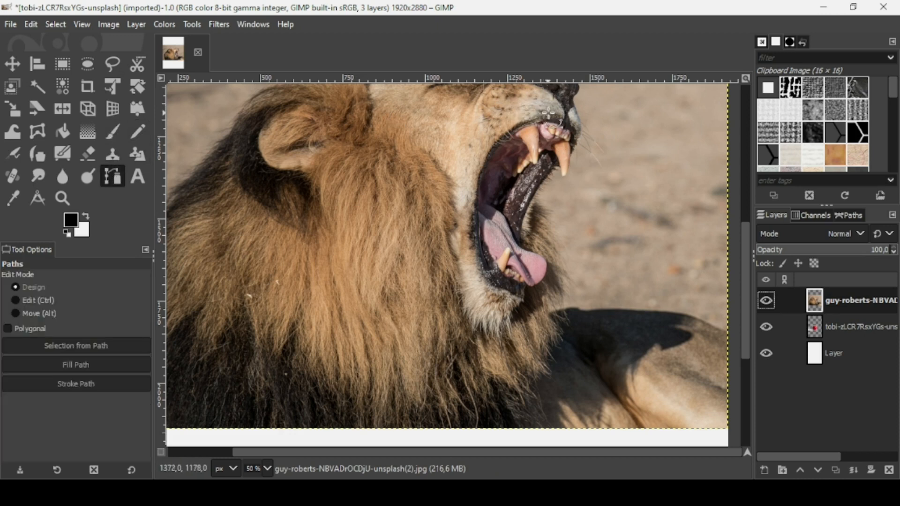
click(522, 300)
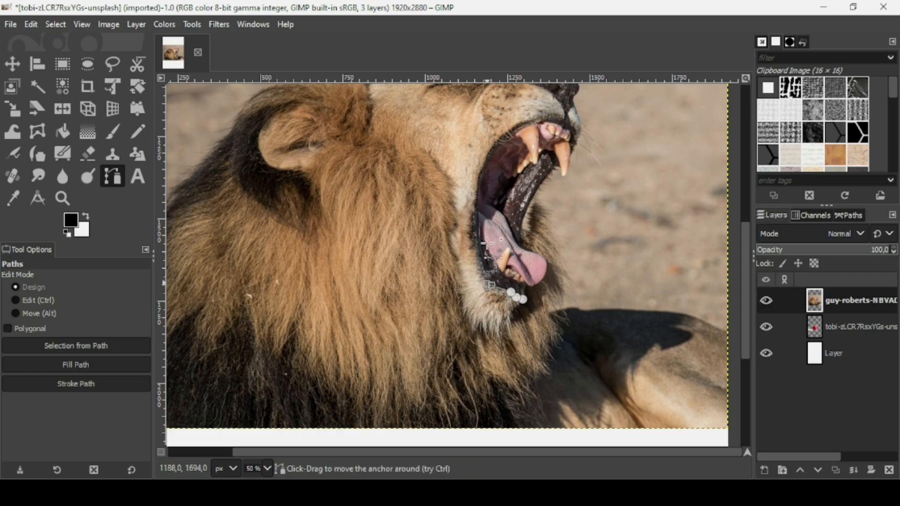
key(ctrl)
click(490, 287)
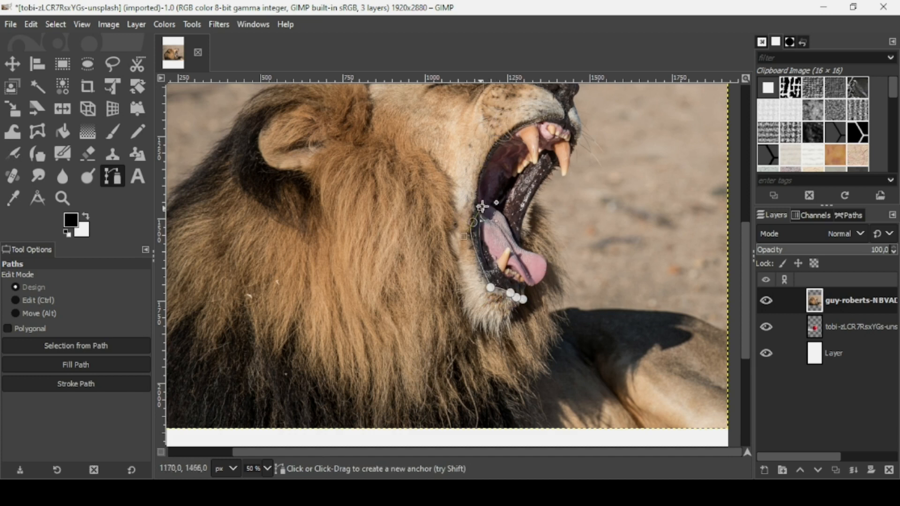
click(472, 222)
drag(512, 123, 553, 91)
drag(578, 138, 564, 177)
click(576, 146)
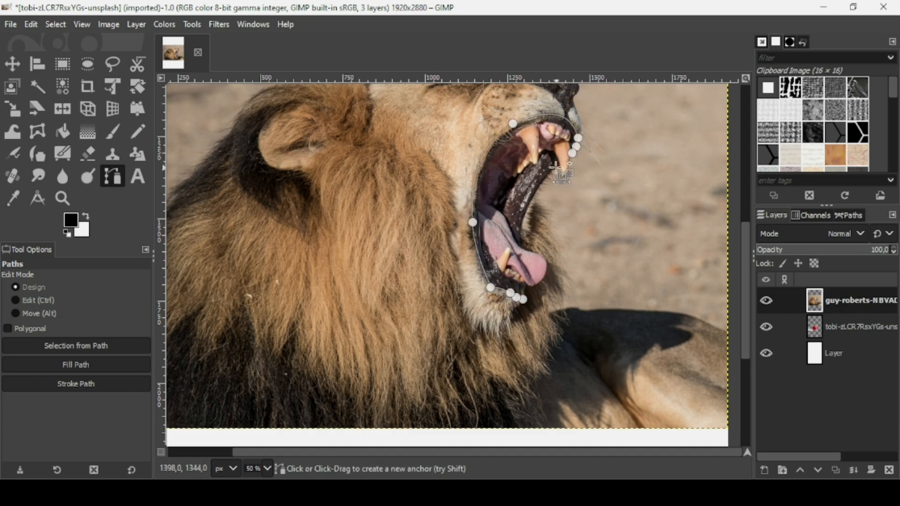
Step: Finish the path along the front teeth, inner lower jaw and tongue, close it at the lower lip and convert it to a selection
click(557, 168)
drag(527, 209, 544, 259)
mouse_move(544, 259)
mouse_down()
mouse_move(533, 254)
mouse_move(544, 285)
mouse_move(547, 272)
mouse_up()
drag(528, 286, 515, 289)
drag(514, 289, 530, 287)
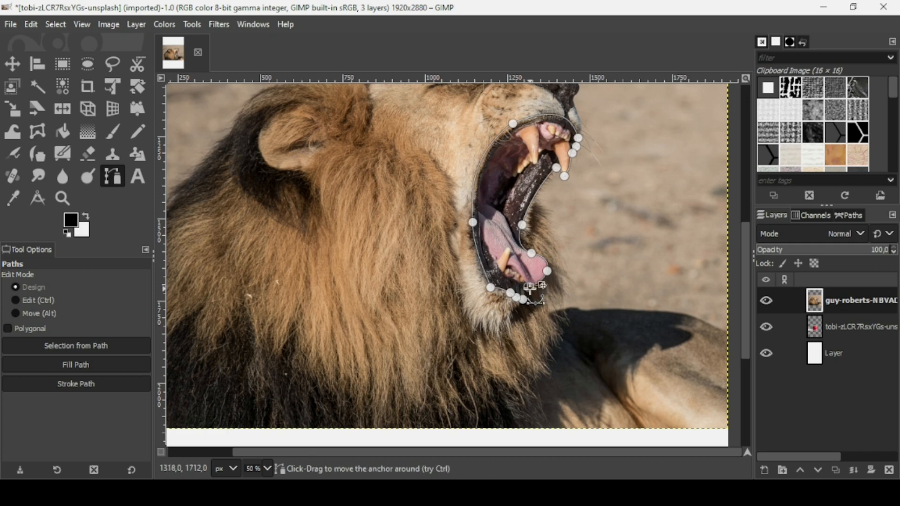
key(ctrl)
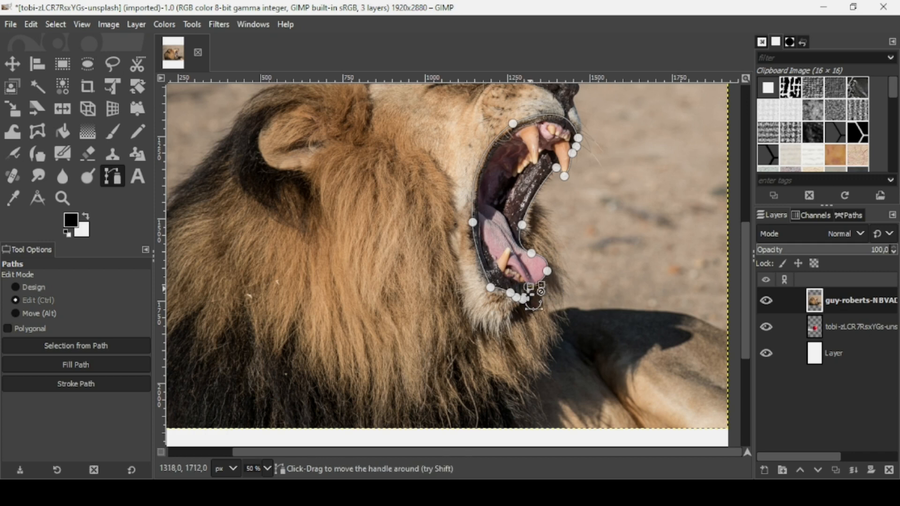
ctrl+click(523, 301)
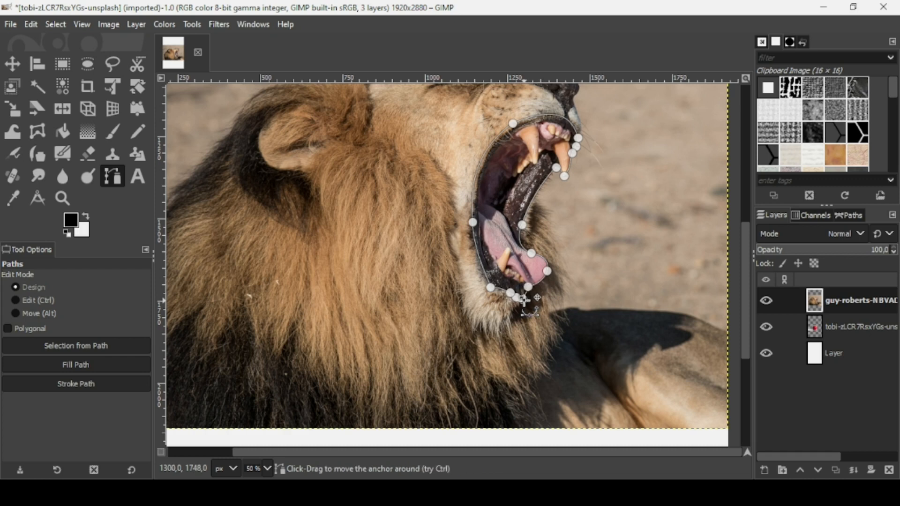
key(Return)
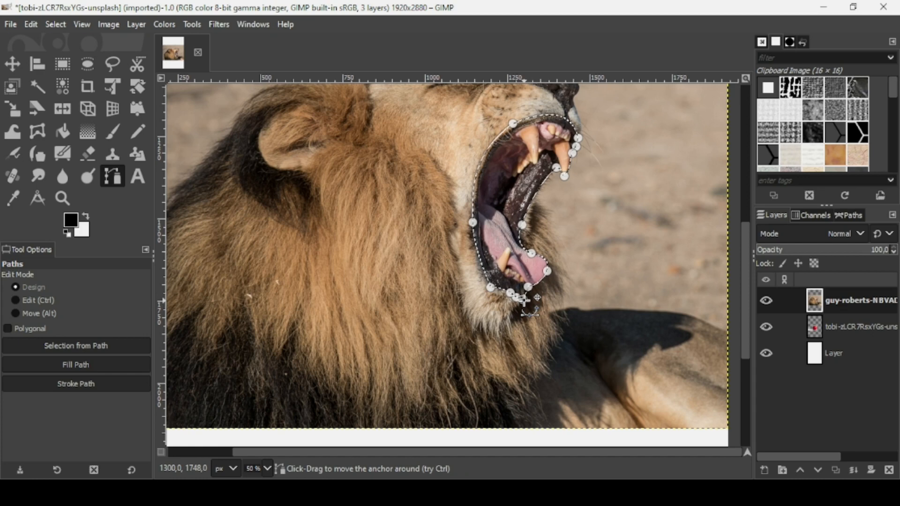
Step: Add a layer mask to the lion layer, initialized from the selection around the open mouth
scroll(525, 300, down, 1)
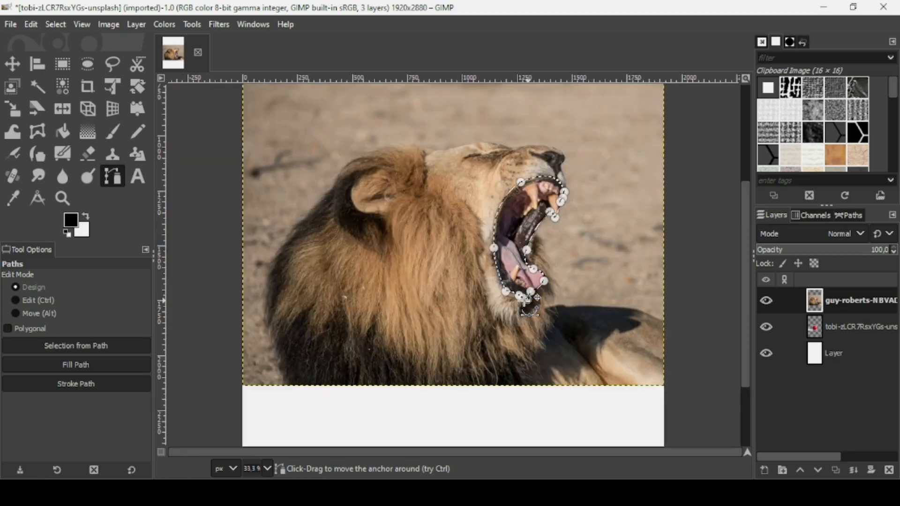
scroll(524, 300, down, 1)
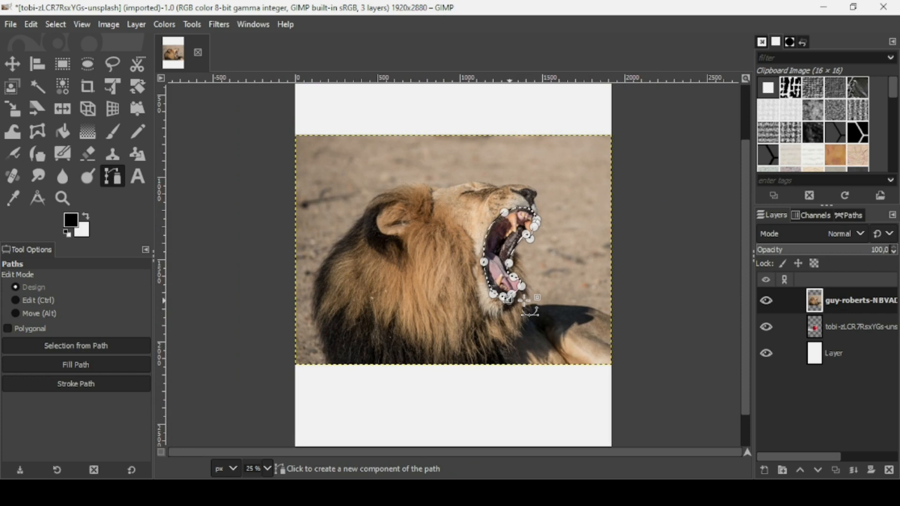
right_click(818, 305)
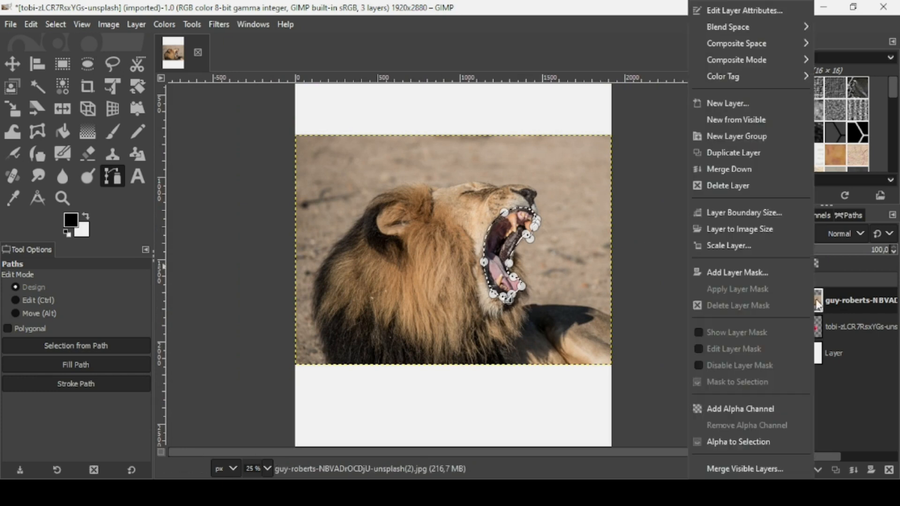
click(788, 273)
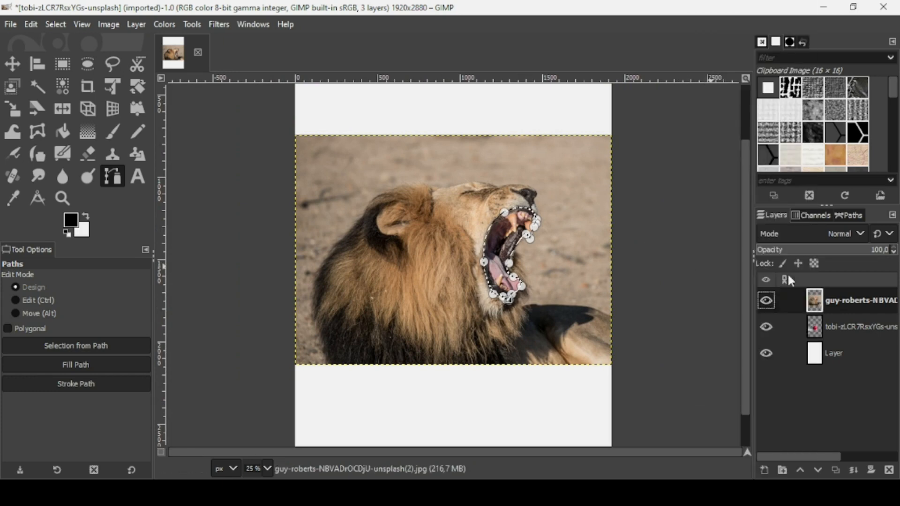
click(767, 289)
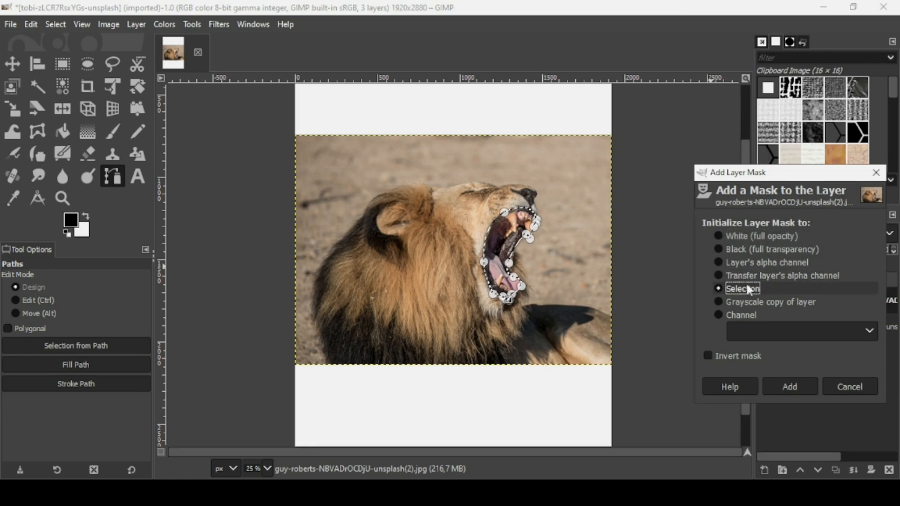
click(793, 387)
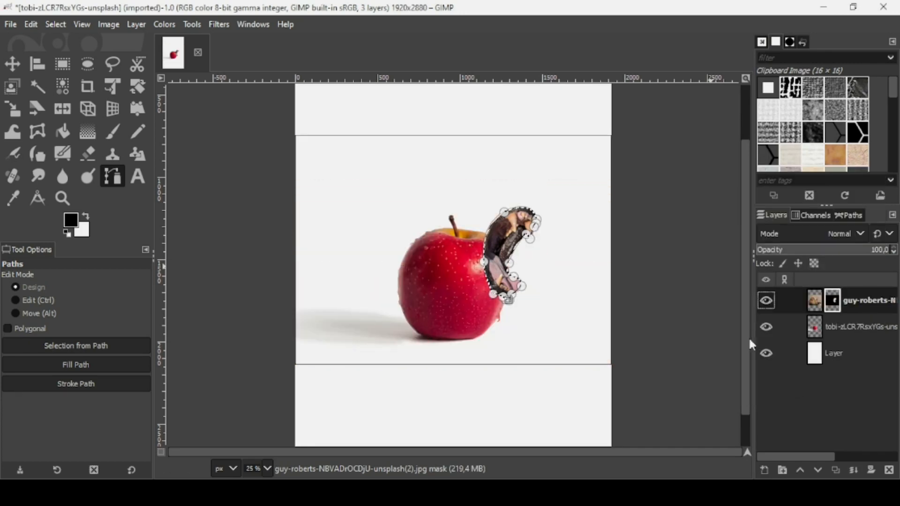
Step: Apply the lion layer's mask permanently and clear the selection
right_click(813, 307)
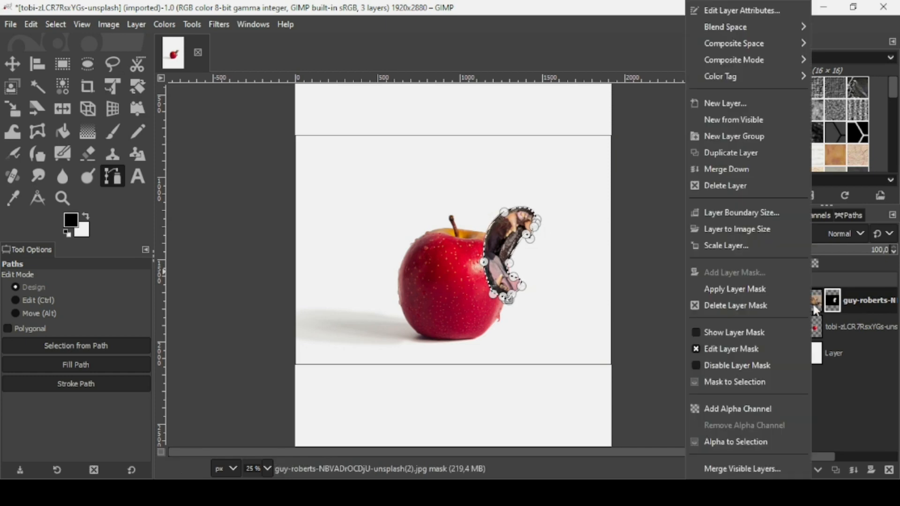
click(800, 293)
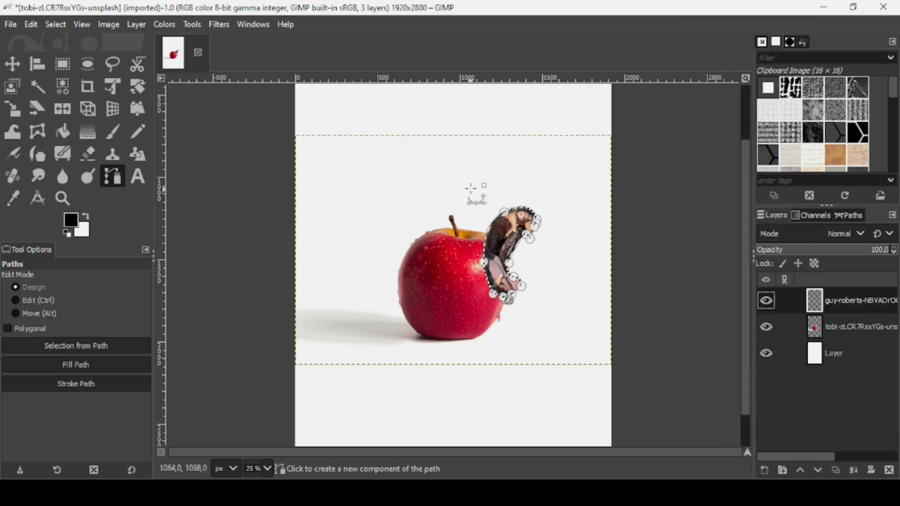
click(56, 24)
click(70, 58)
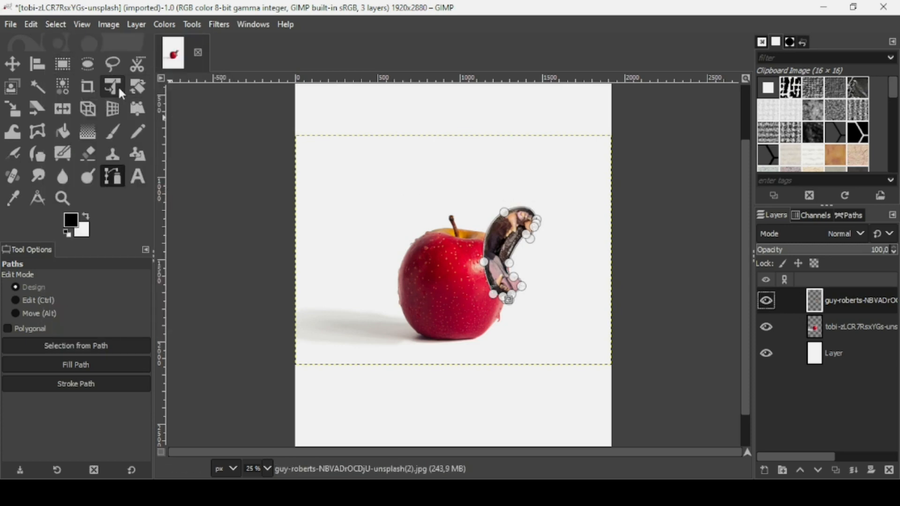
Step: Move the cut-out mouth down and slightly left so it sits over the right side of the apple
click(13, 64)
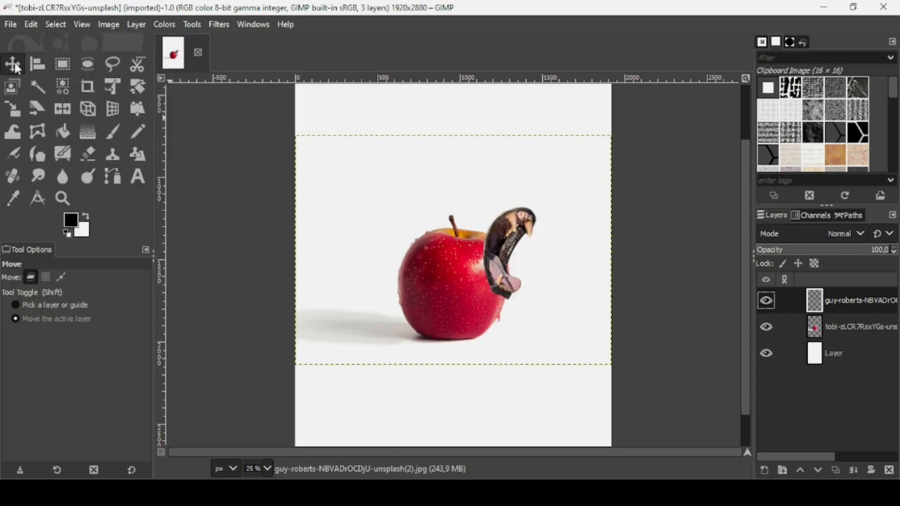
key(minus)
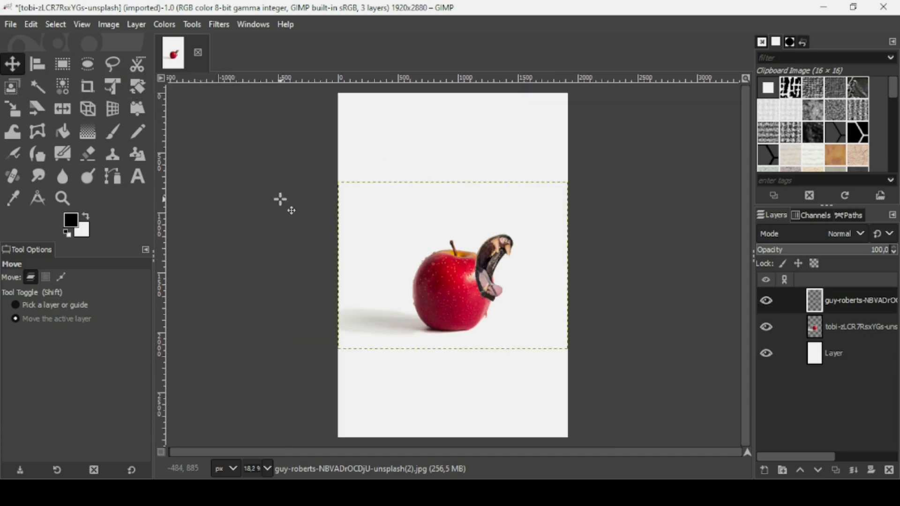
key(plus)
key(plus)
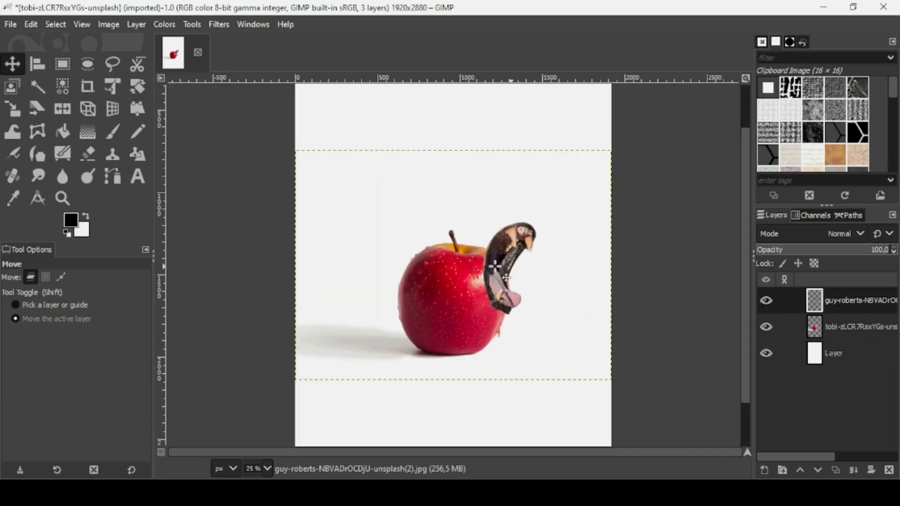
drag(534, 283, 520, 300)
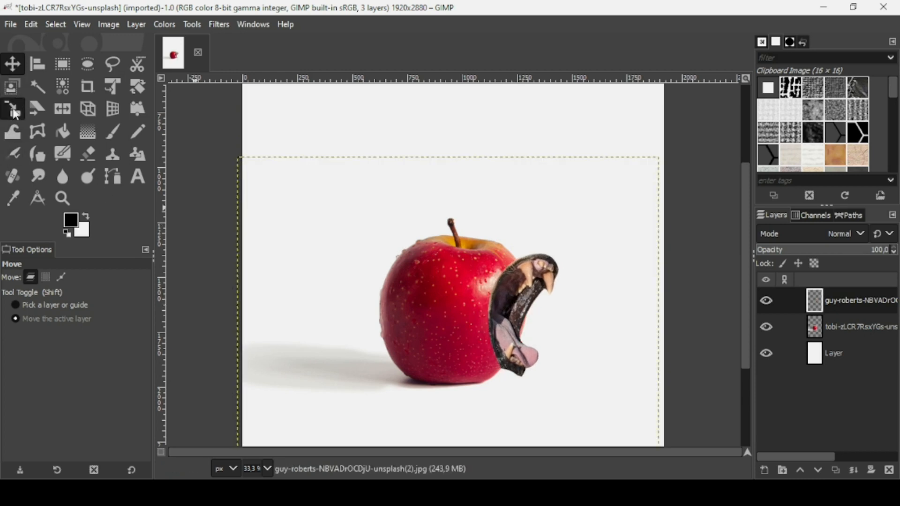
Step: Scale the mouth layer around its center to 2004 x 1457 px, shift it slightly down and left, and apply the transform
click(15, 113)
click(518, 291)
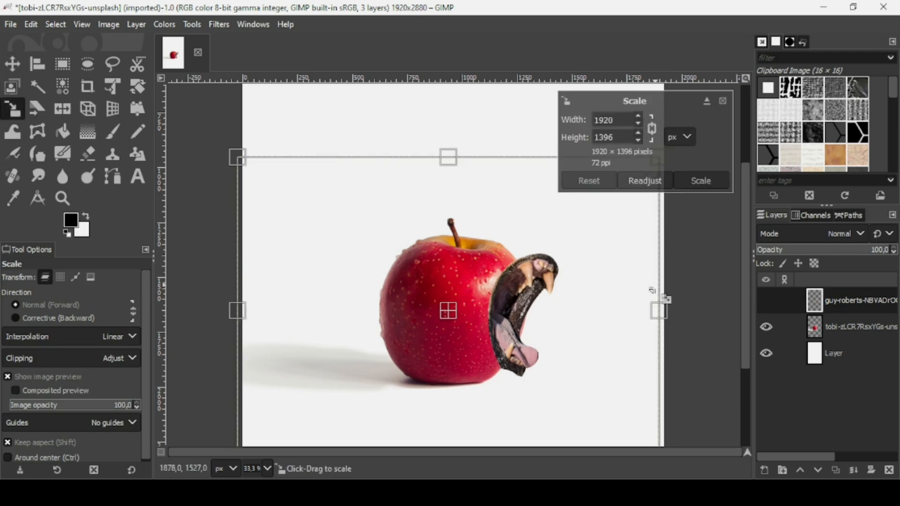
key(ctrl)
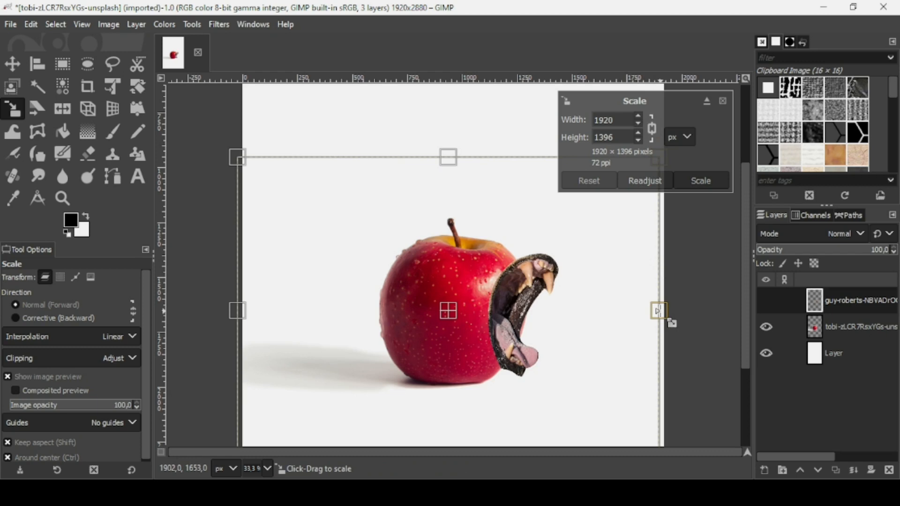
drag(659, 311, 669, 311)
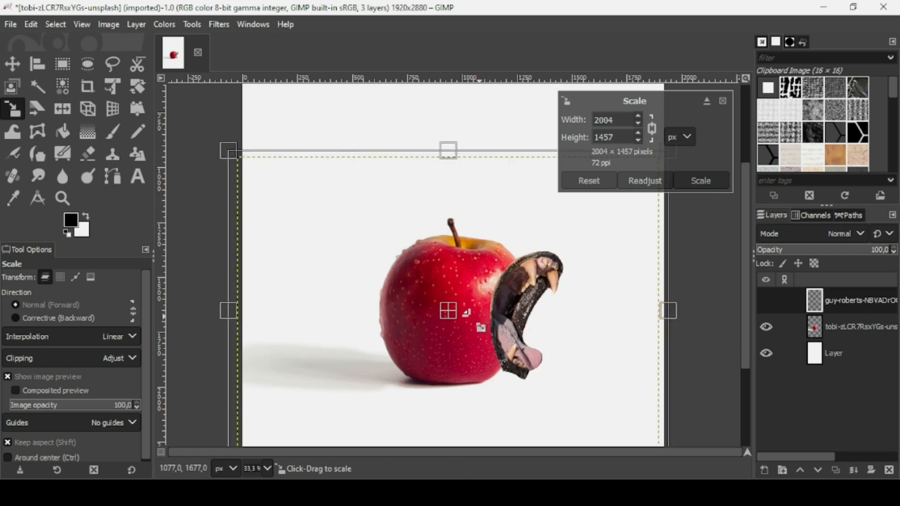
drag(454, 323, 451, 325)
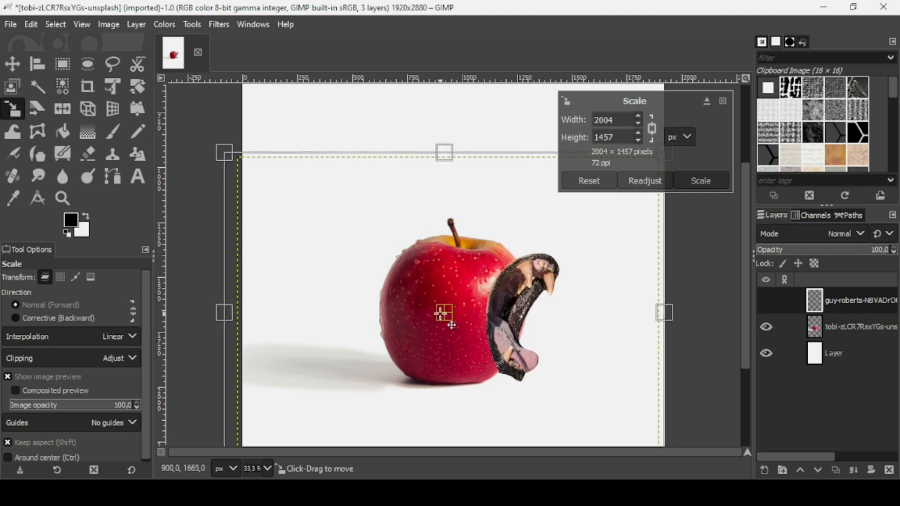
key(Return)
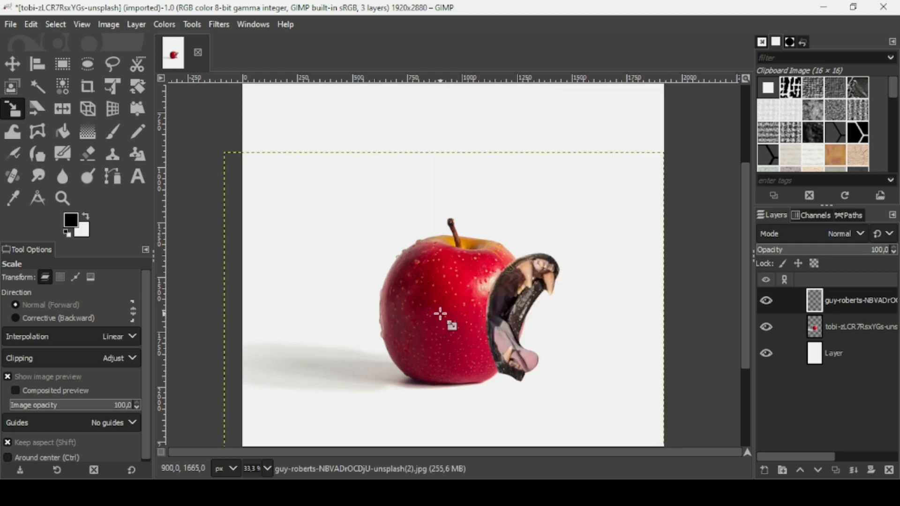
Step: Draw a closed path from the upper lip's tip over the apple's top, down inside the apple and across the mouth, and convert it to a selection
click(115, 178)
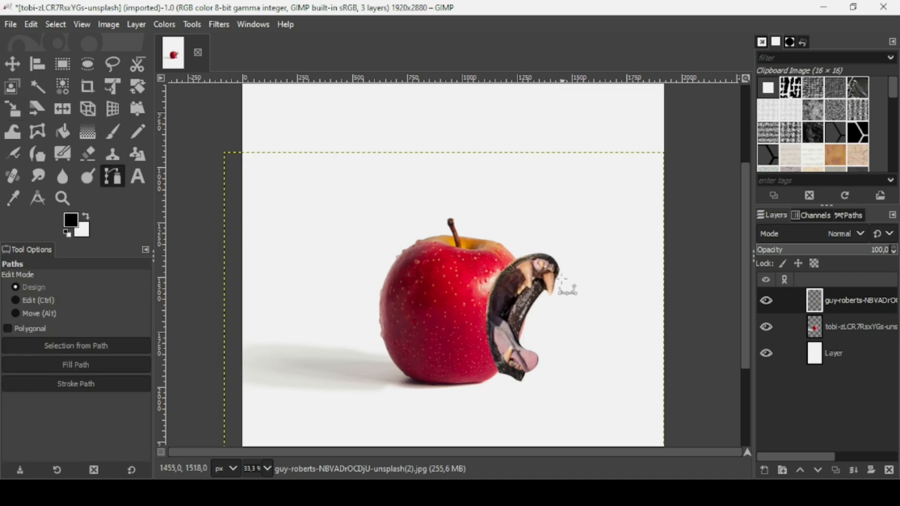
scroll(553, 272, up, 1)
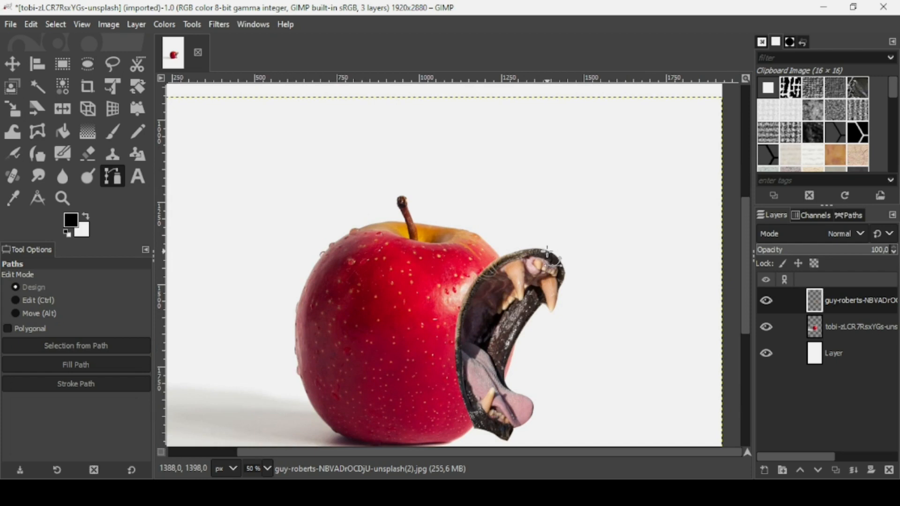
click(547, 252)
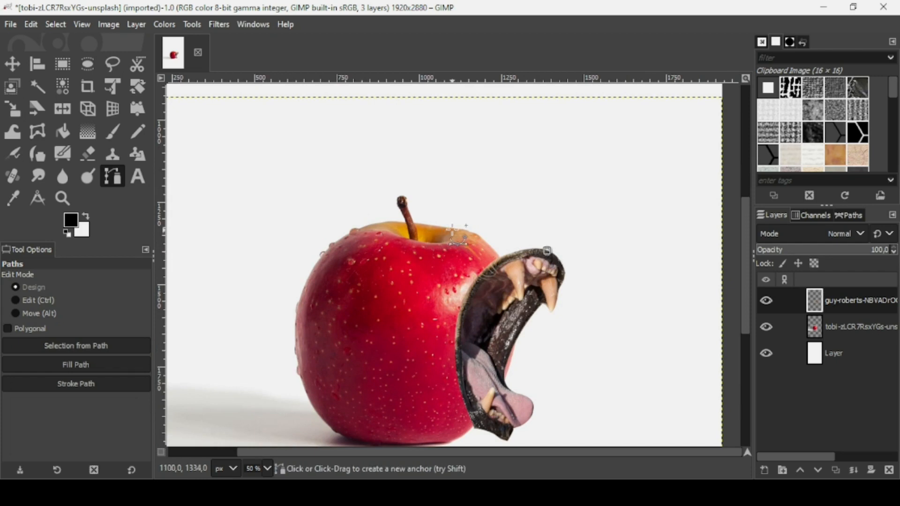
drag(453, 231, 400, 229)
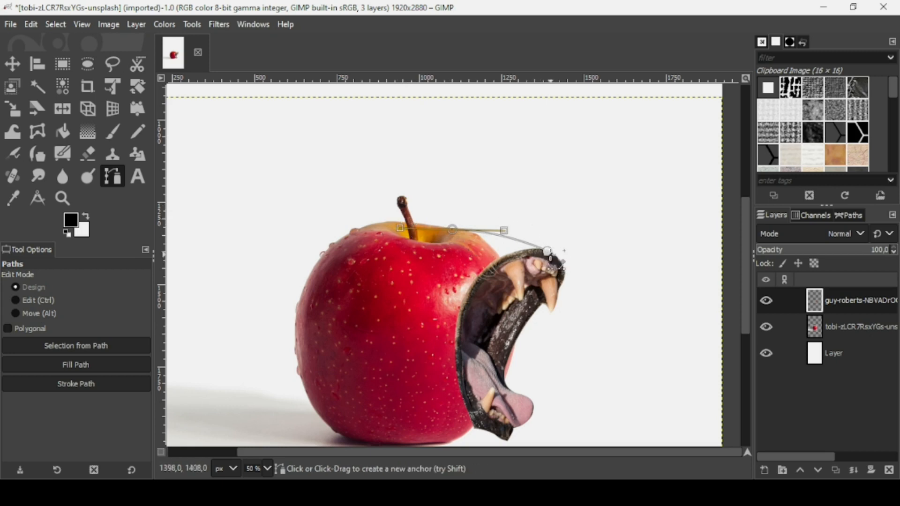
click(425, 283)
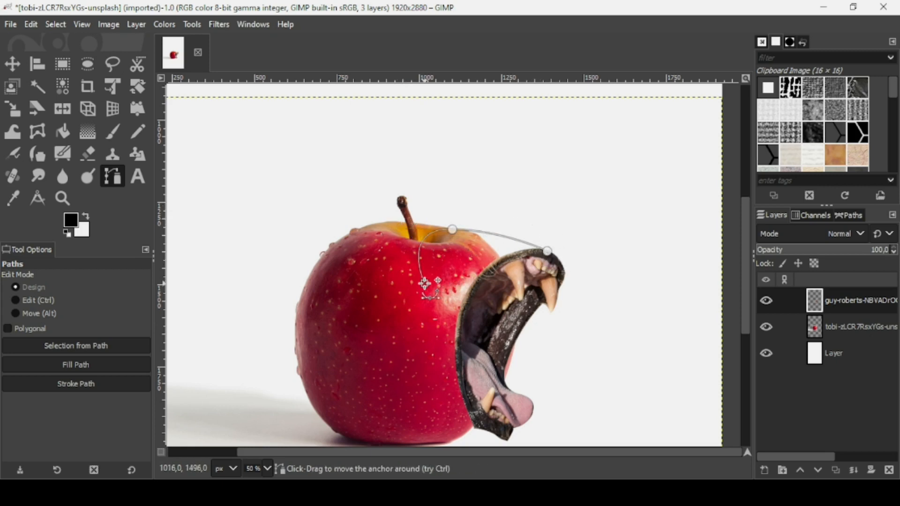
drag(425, 283, 474, 316)
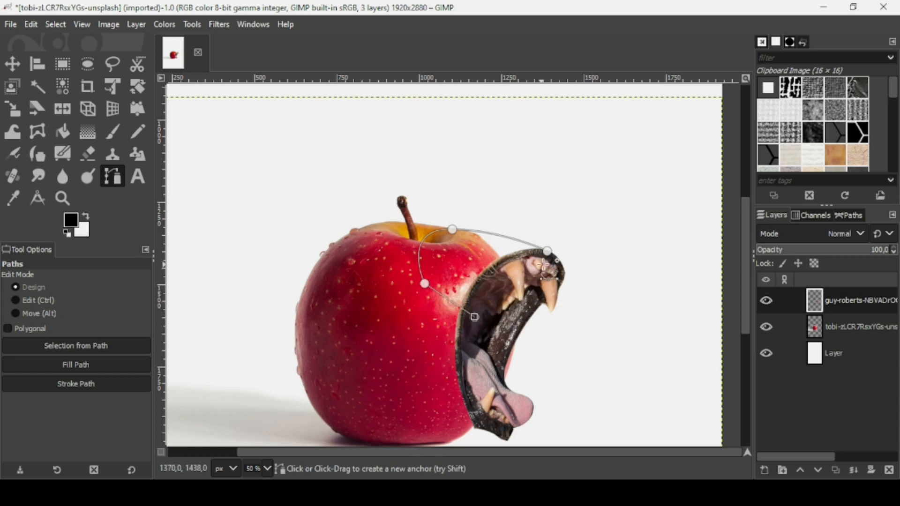
key(ctrl)
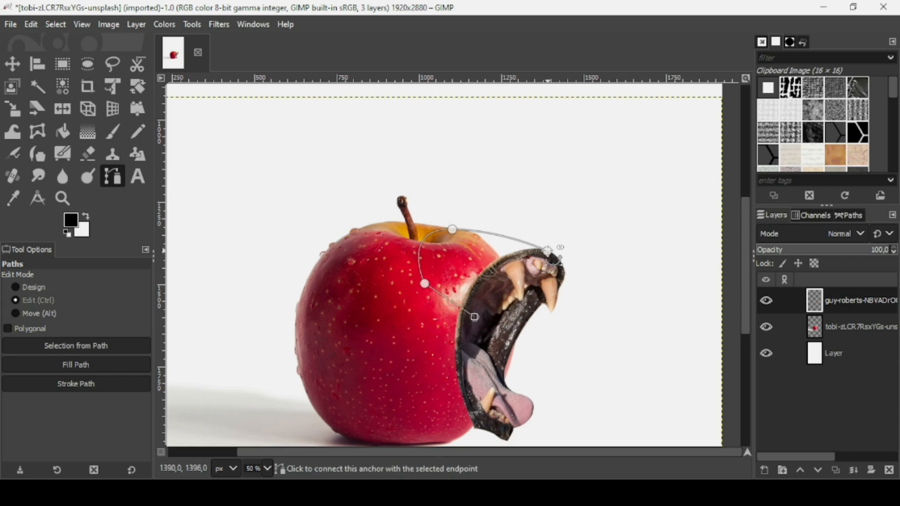
ctrl+click(547, 251)
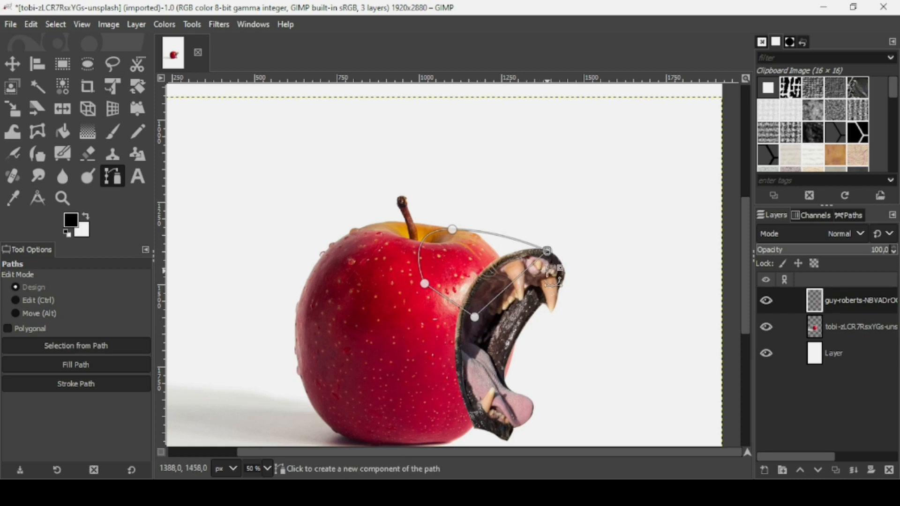
key(Return)
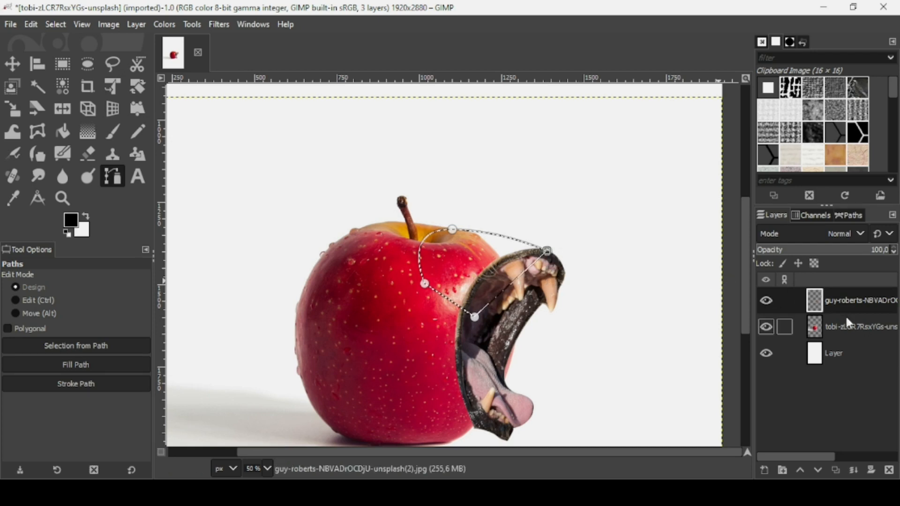
Step: Activate the apple layer, check it by toggling its visibility, and switch to the Warp Transform tool
click(814, 330)
click(766, 327)
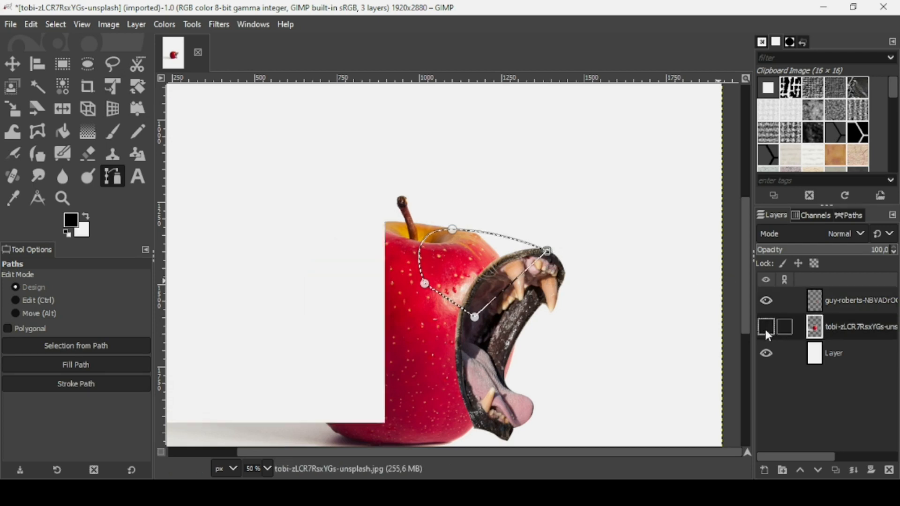
click(766, 327)
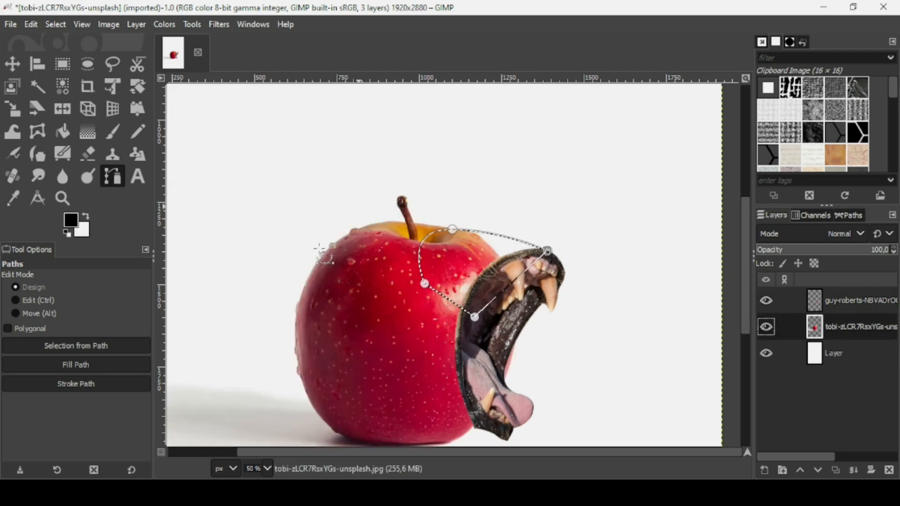
click(11, 134)
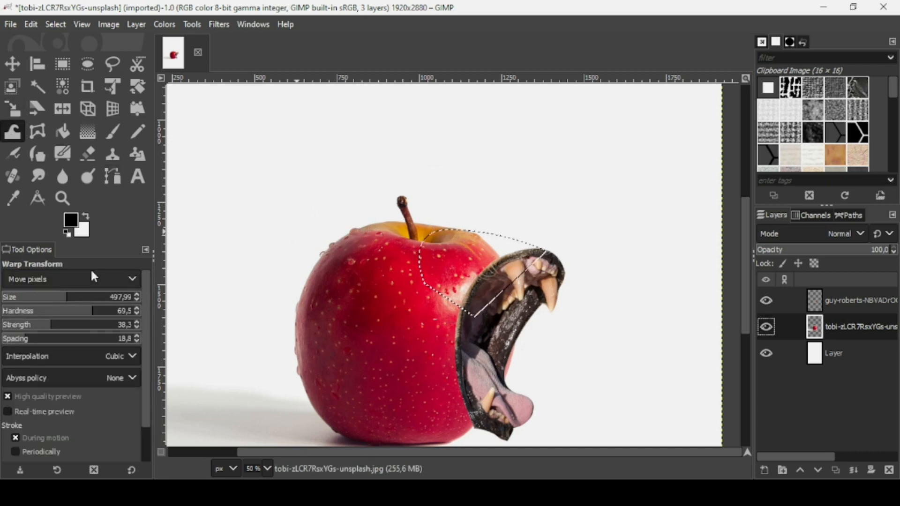
Step: Try to push the apple's skin toward the upper lip in Move pixels mode with a warp size of 352.41
click(47, 298)
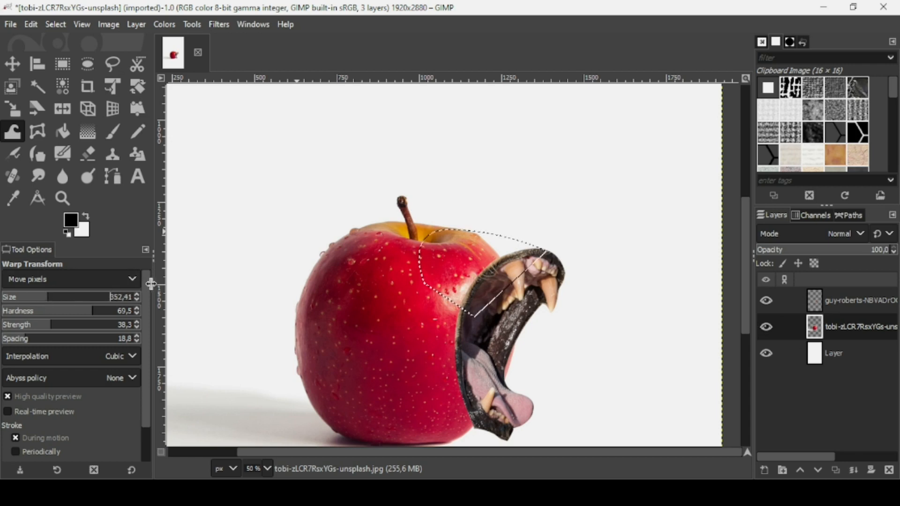
drag(146, 281, 145, 329)
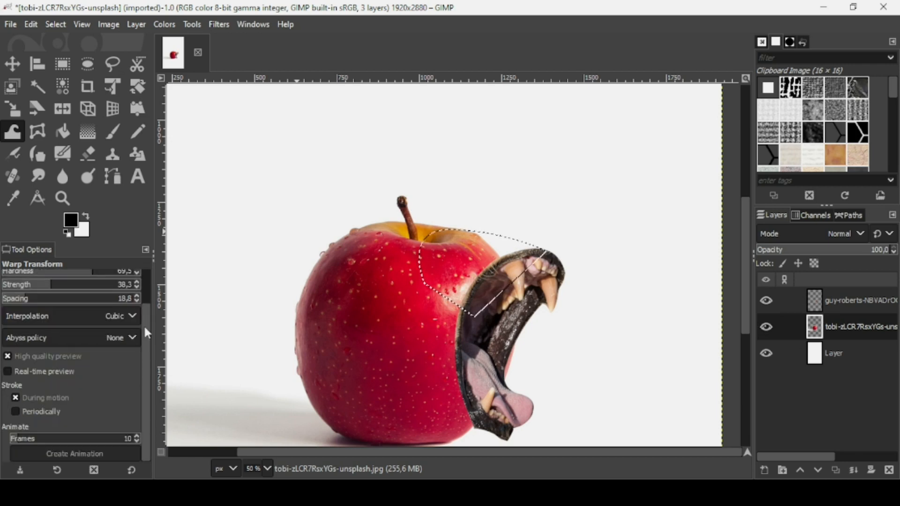
drag(145, 360, 145, 274)
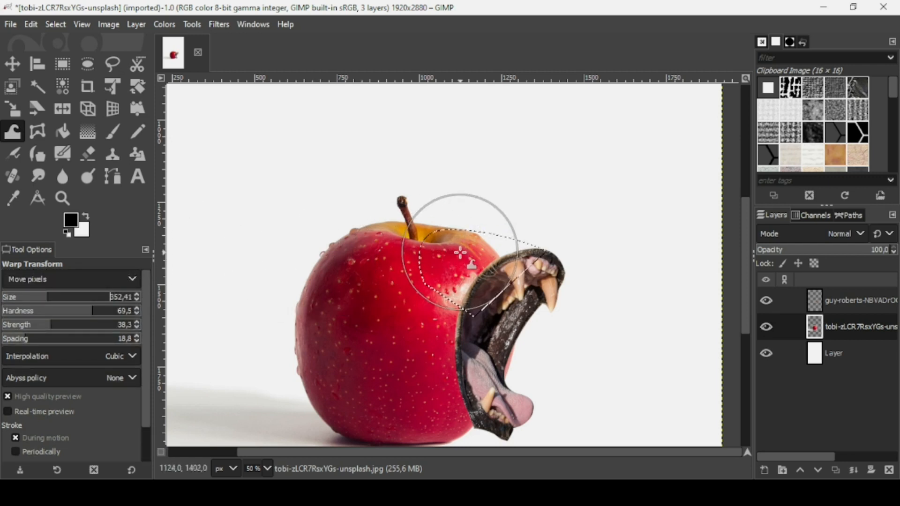
drag(477, 247, 551, 249)
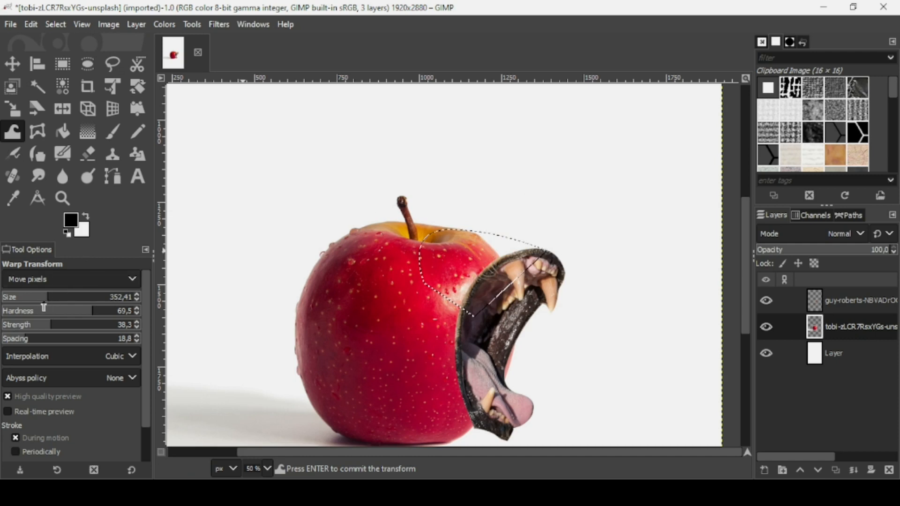
Step: Warp the apple's skin out to the upper lip inside the selection with size 216.86 and strength 32.8, and apply it
click(31, 326)
click(30, 298)
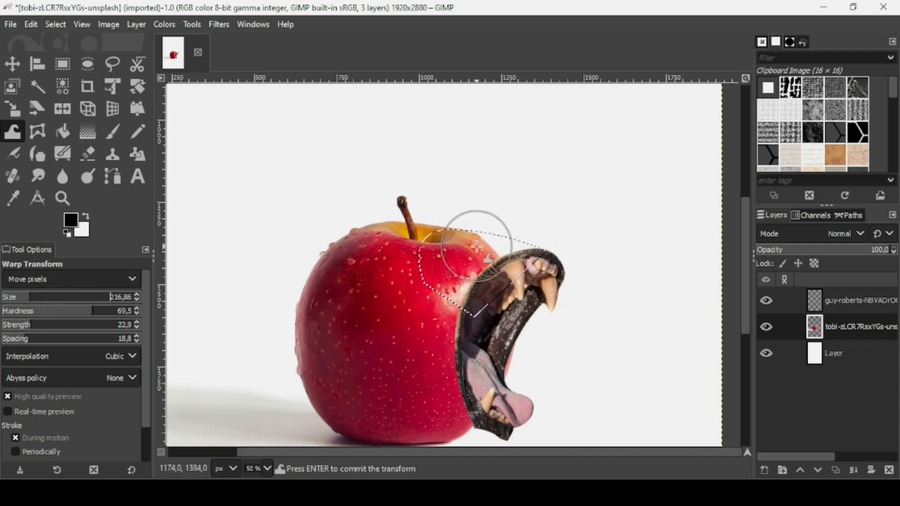
click(44, 326)
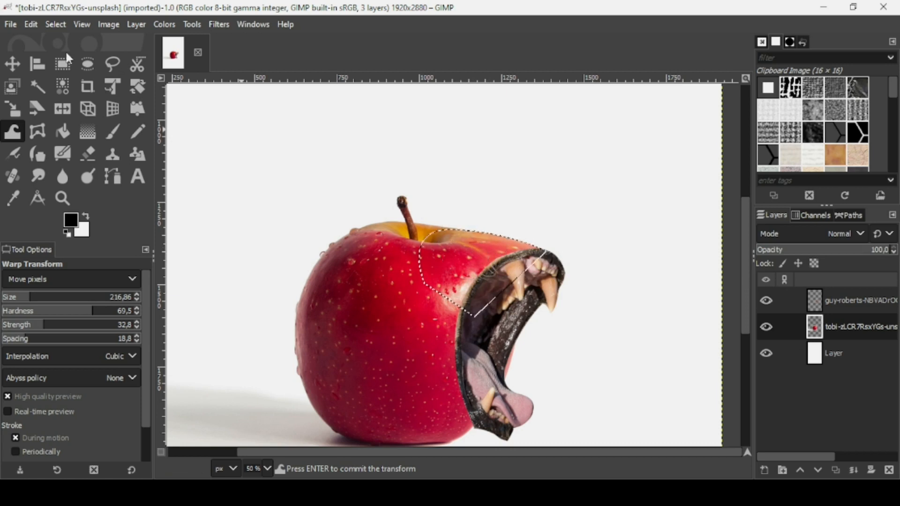
click(11, 66)
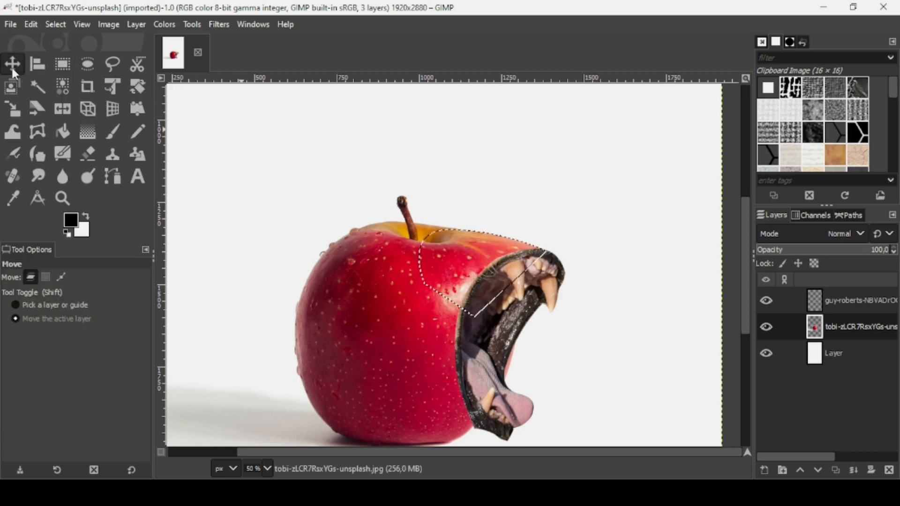
Step: Clear the selection around the warped upper part of the apple
click(58, 24)
click(59, 22)
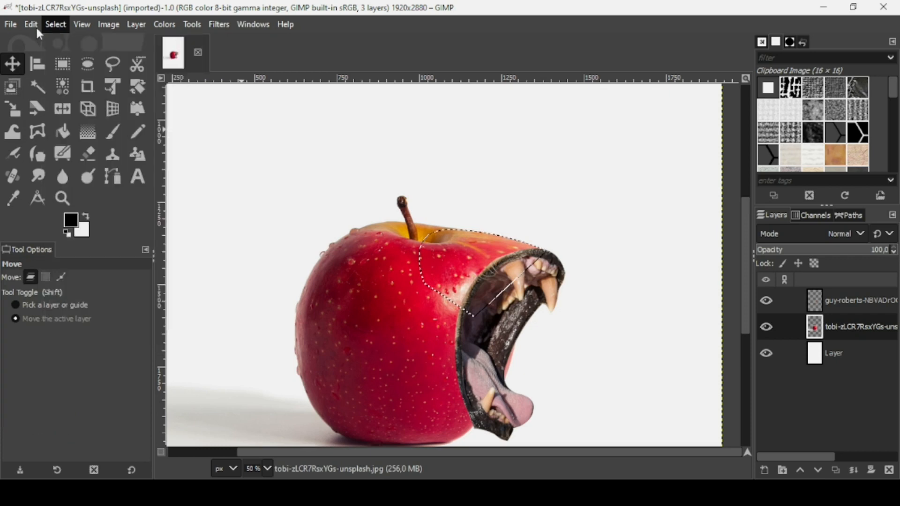
click(60, 22)
click(60, 22)
click(60, 22)
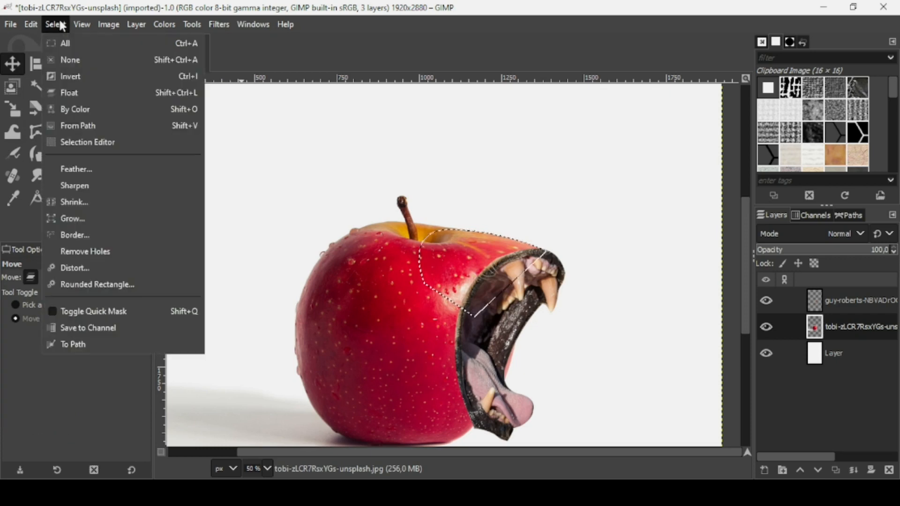
click(66, 60)
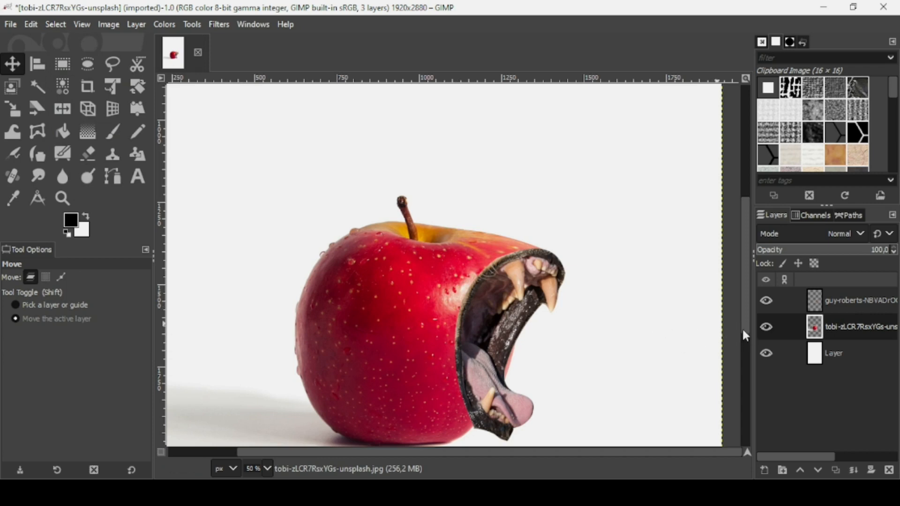
Step: Activate the mouth layer, check it by toggling its visibility, and erase the pointed tip under the lower jaw with a size 56 eraser
drag(741, 323, 747, 357)
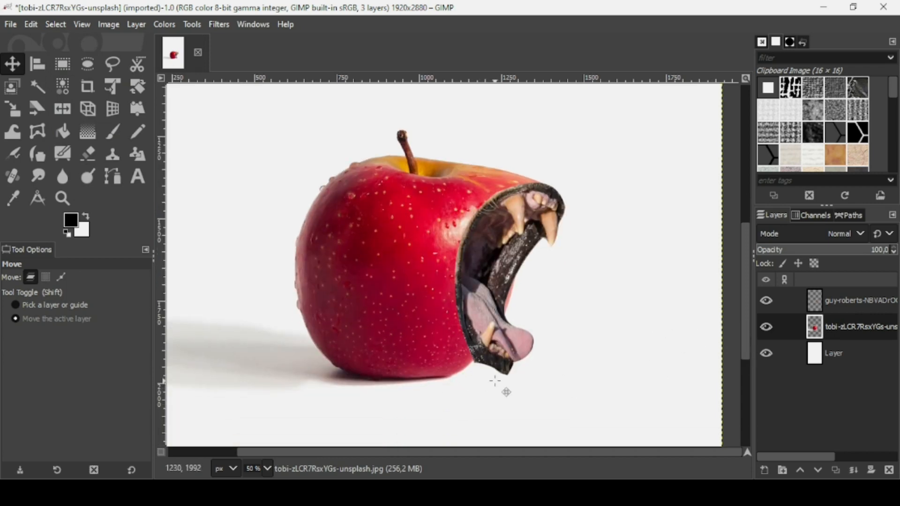
click(818, 304)
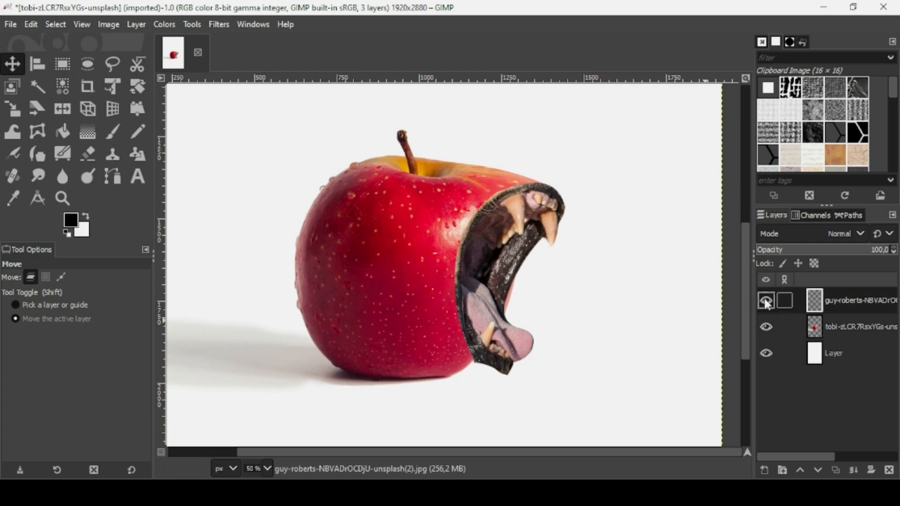
click(767, 302)
click(767, 302)
click(767, 303)
click(767, 303)
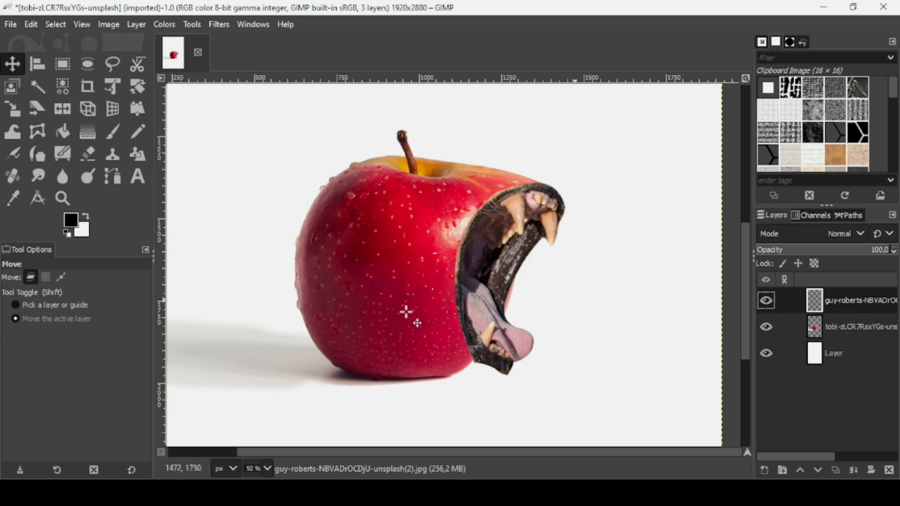
click(81, 149)
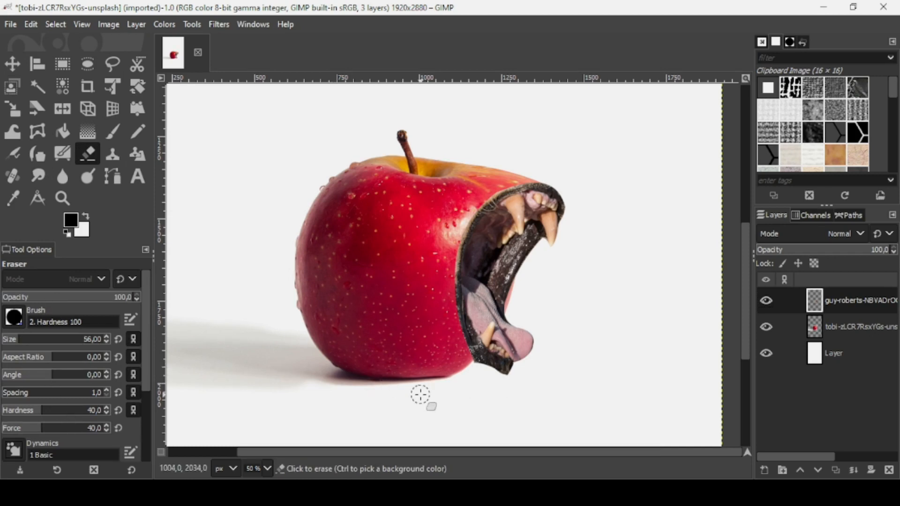
mouse_move(511, 380)
mouse_down()
mouse_move(474, 369)
mouse_move(513, 376)
mouse_move(487, 374)
mouse_up()
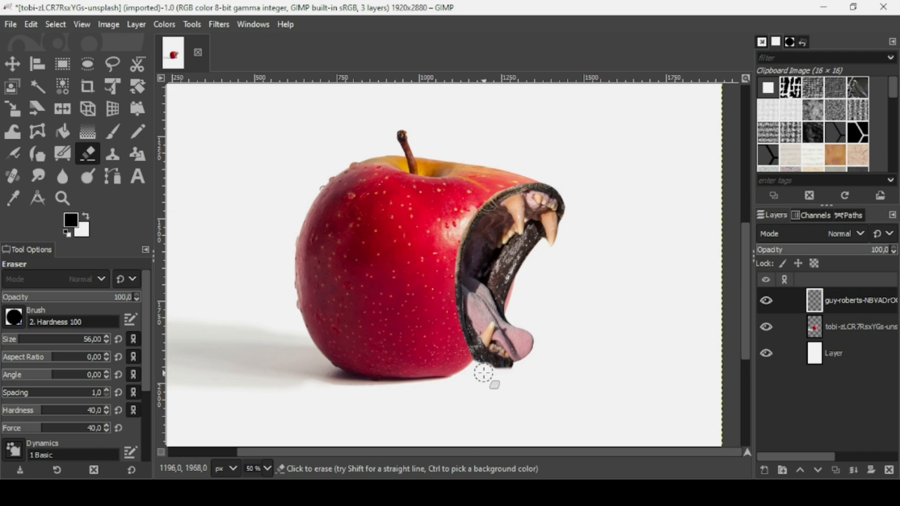
Step: Draw a closed path from the lower jaw's tip along the apple's underside, up inside the apple and across the mouth, and convert it to a selection
click(113, 176)
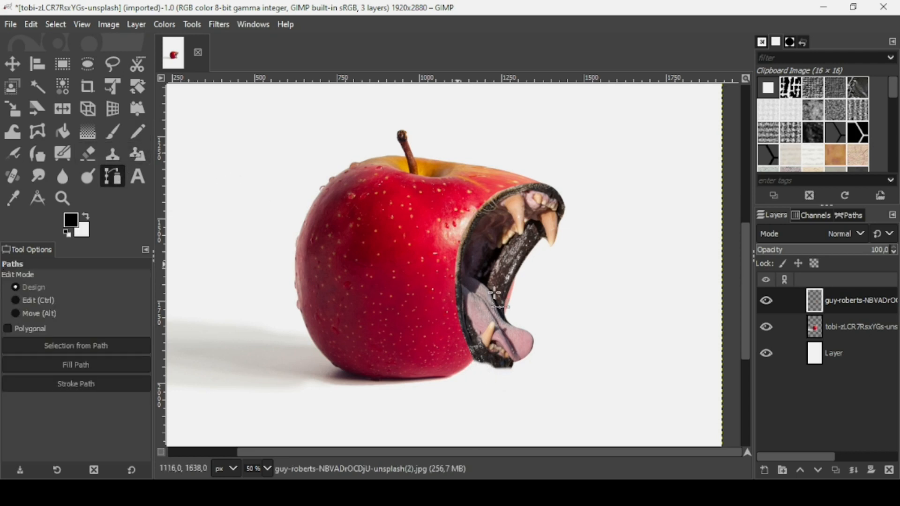
click(512, 365)
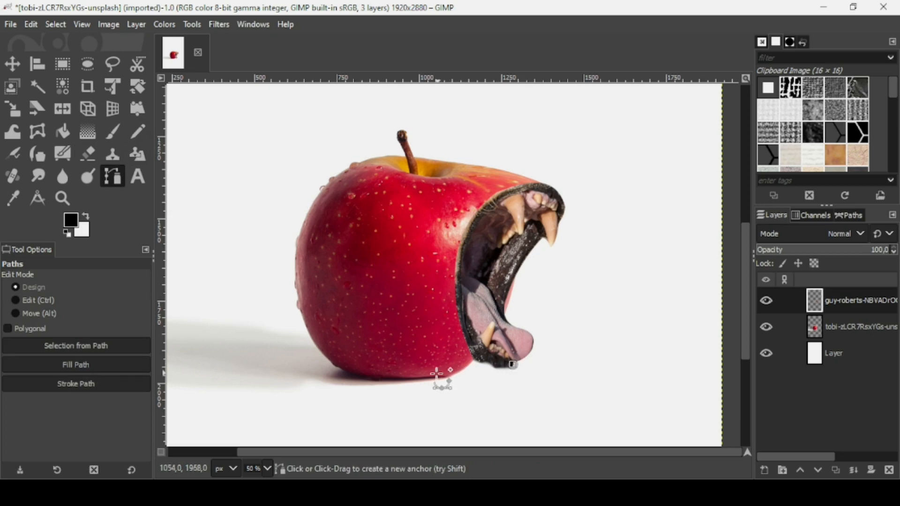
drag(430, 376, 315, 371)
key(ctrl+z)
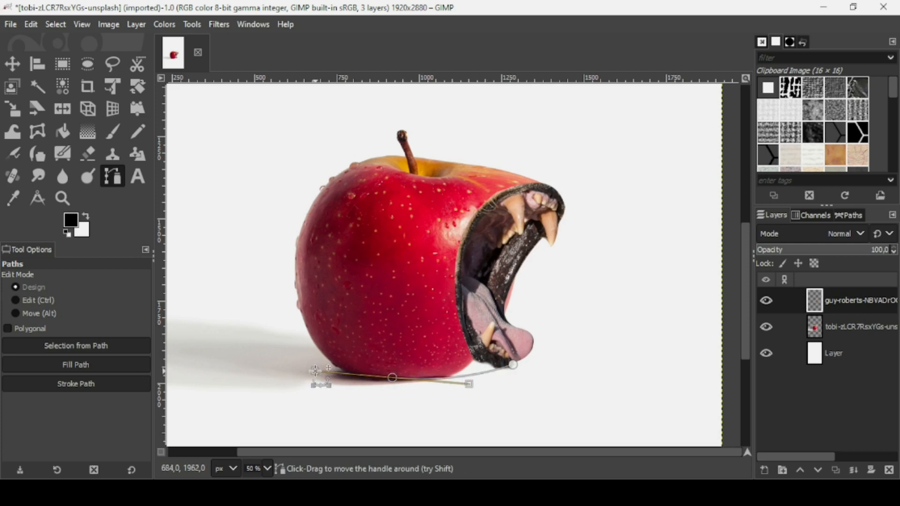
click(376, 278)
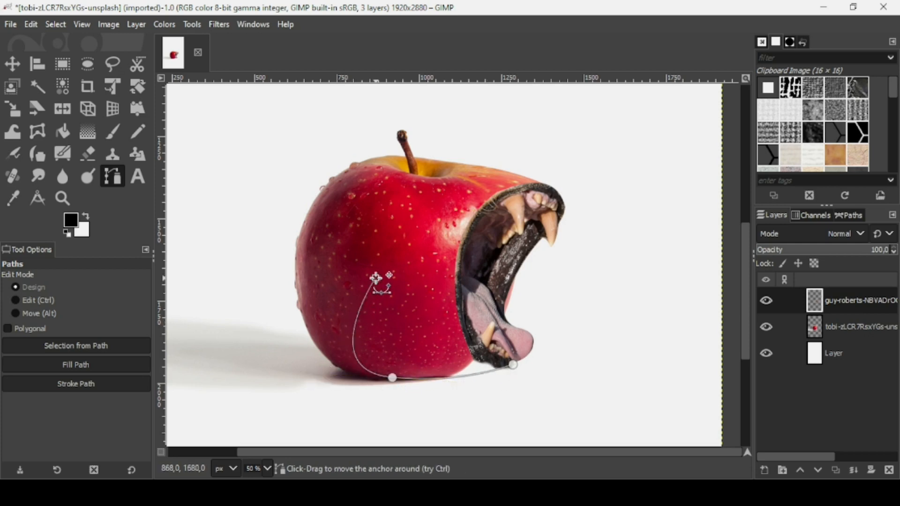
click(476, 260)
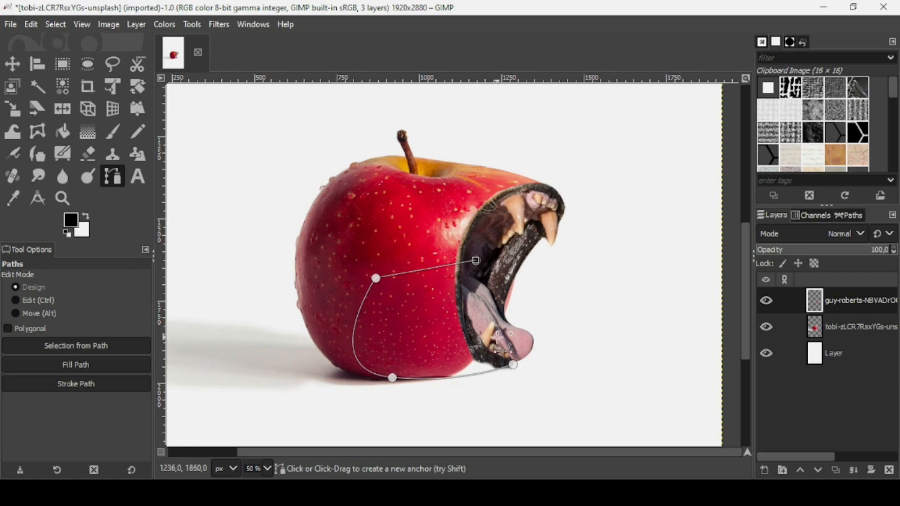
ctrl+click(513, 365)
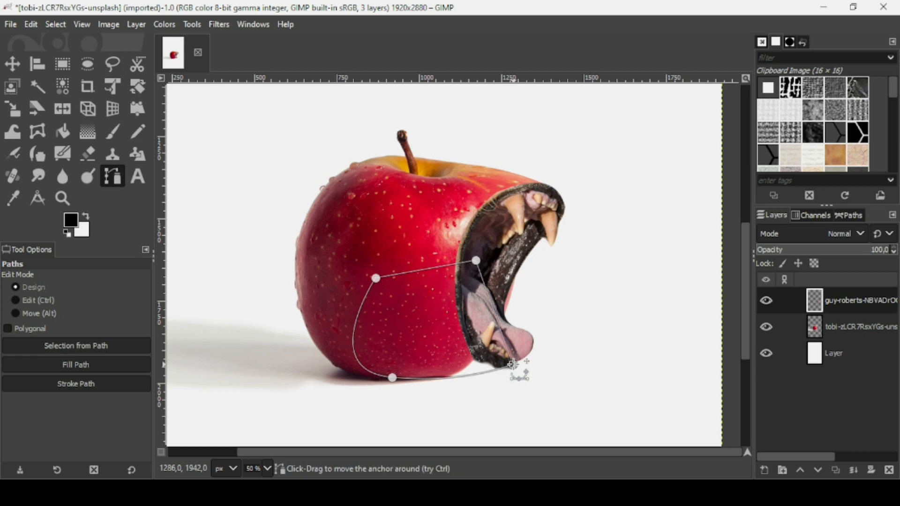
key(shift+v)
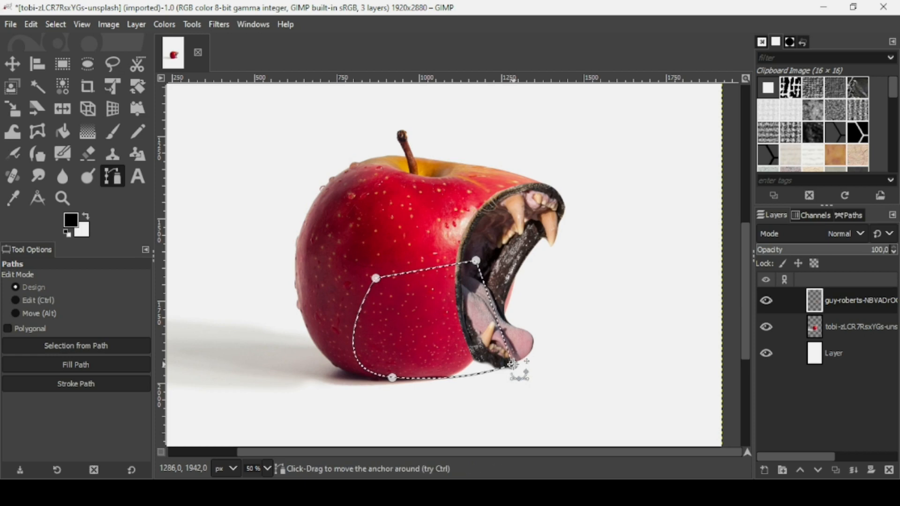
Step: Warp the apple layer's lower edge out to the lower jaw's tip inside the selection, apply the warp, and clear the selection
click(818, 336)
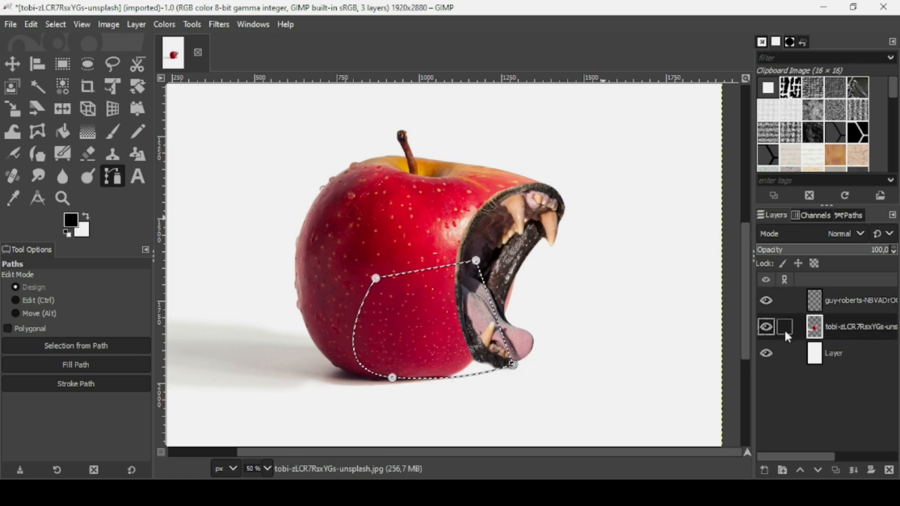
click(767, 328)
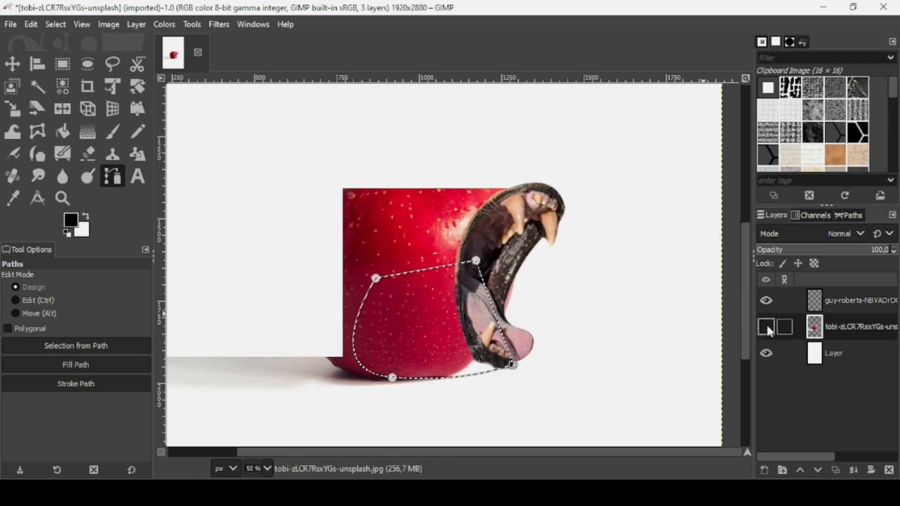
click(767, 327)
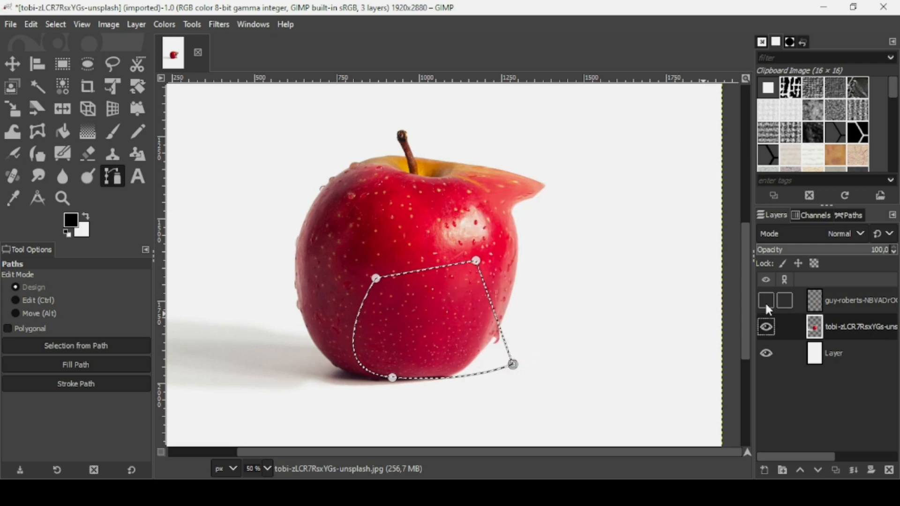
click(766, 301)
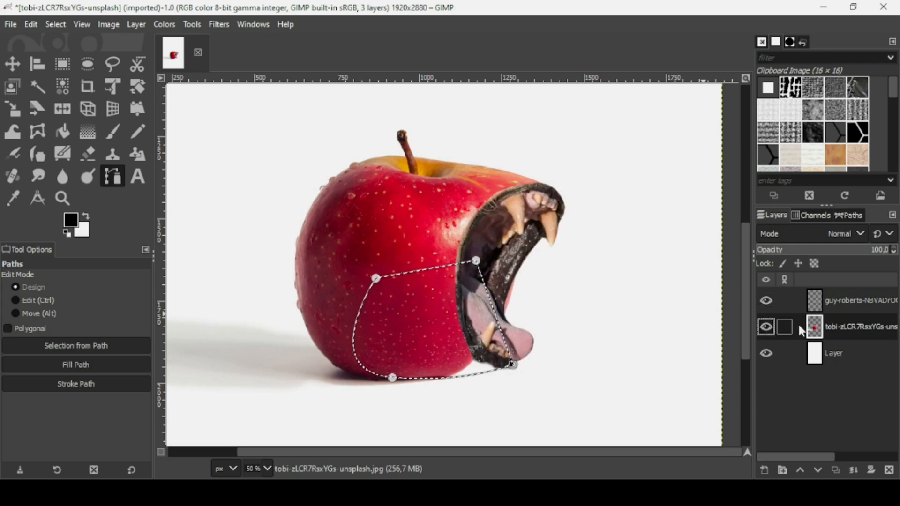
click(13, 131)
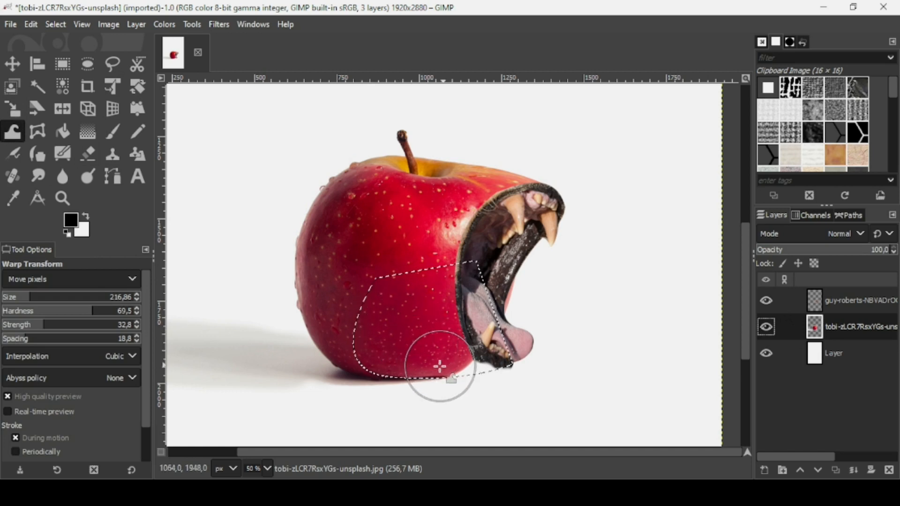
drag(489, 365, 493, 363)
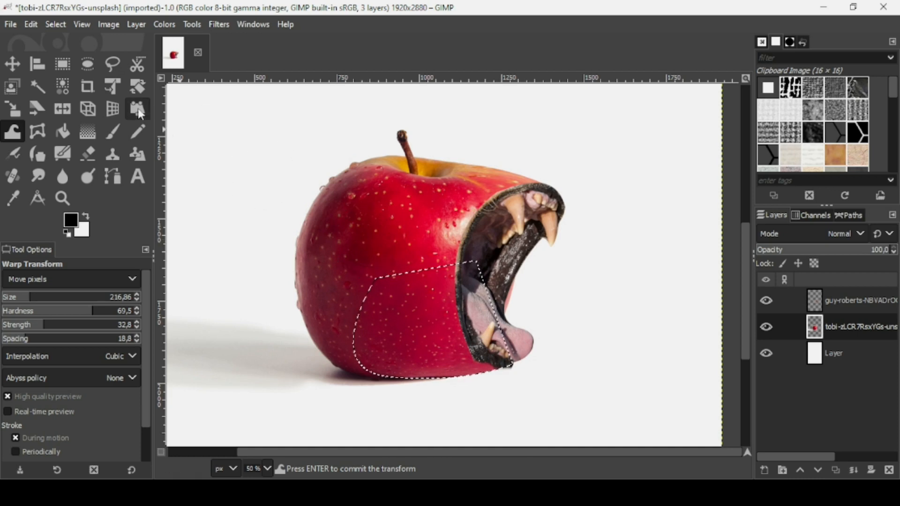
click(12, 66)
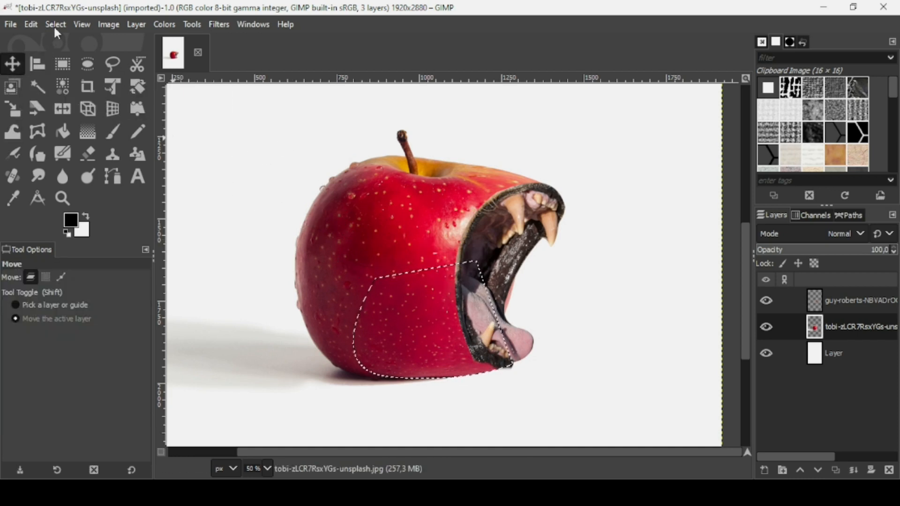
click(56, 25)
click(65, 56)
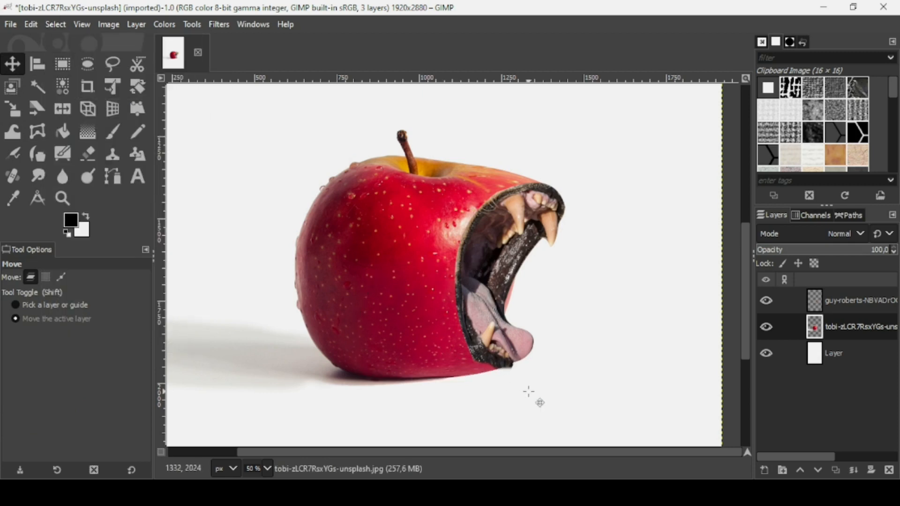
Step: Warp the tip of the mouth layer's lower jaw inward to meet the apple's bottom edge and apply the warp
ctrl+scroll(529, 391, up, 2)
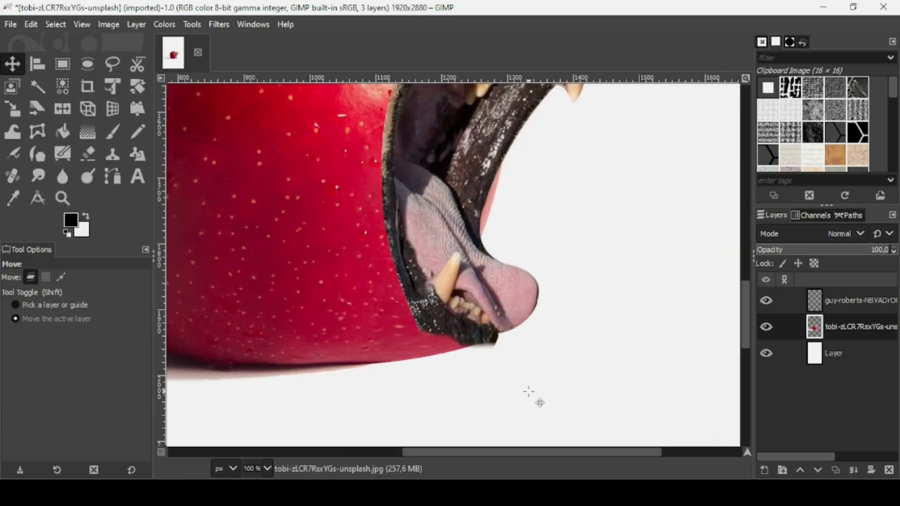
click(12, 131)
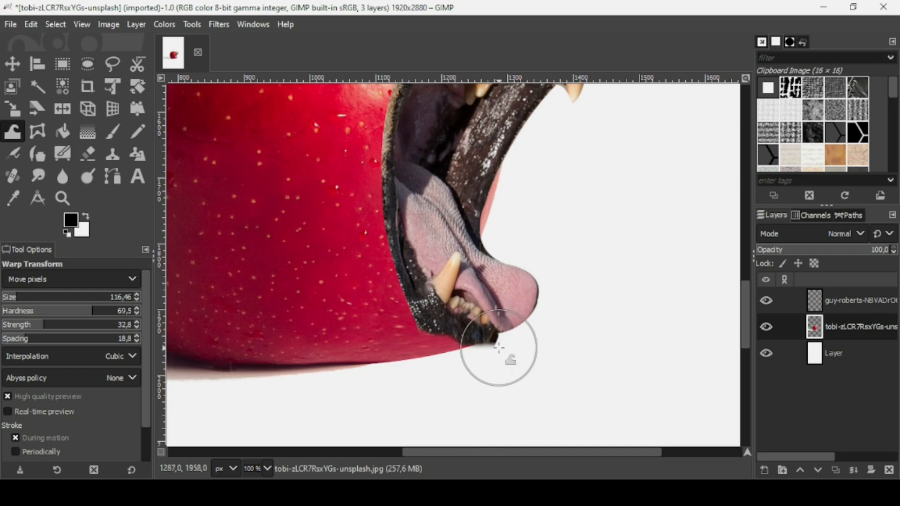
click(821, 305)
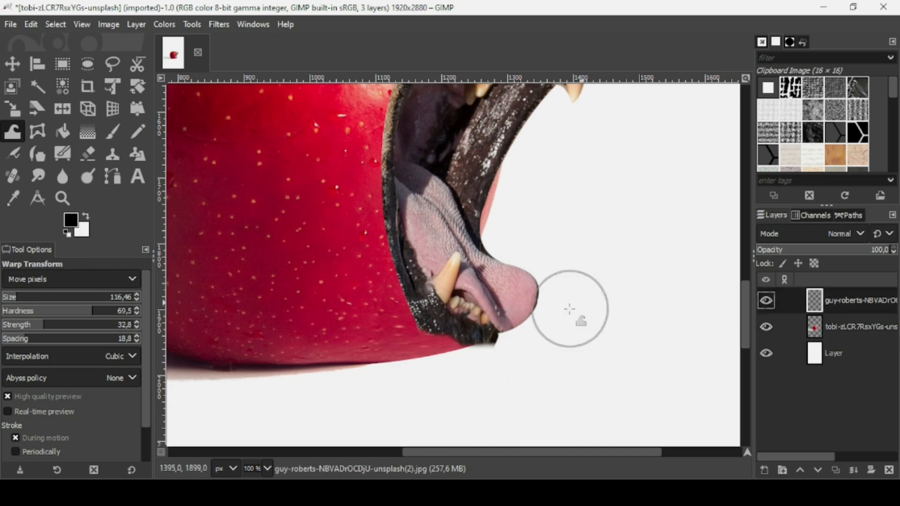
mouse_move(496, 352)
mouse_down()
mouse_move(469, 357)
mouse_move(466, 343)
mouse_up()
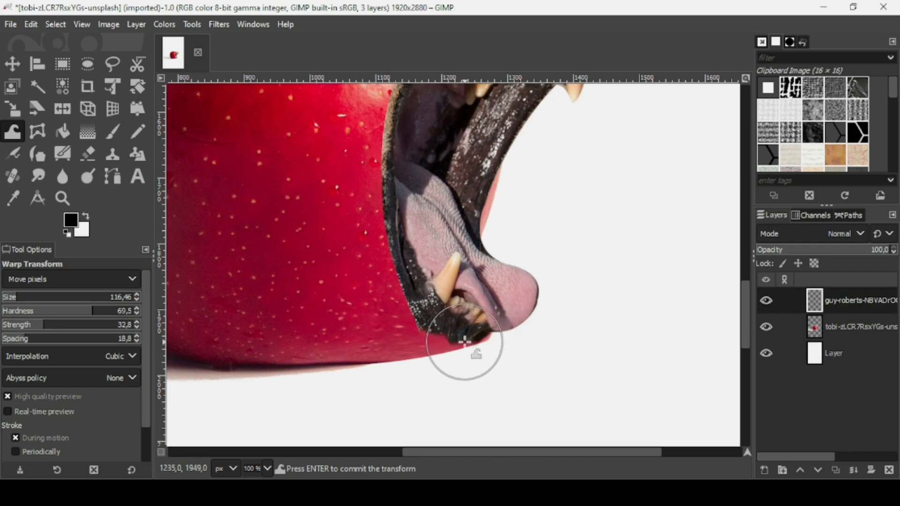
key(ctrl+z)
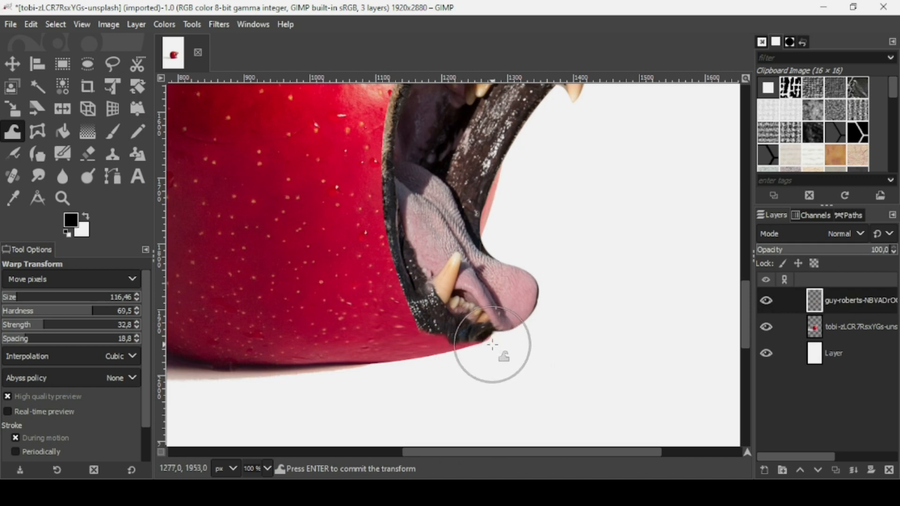
key(ctrl+z)
drag(497, 337, 488, 338)
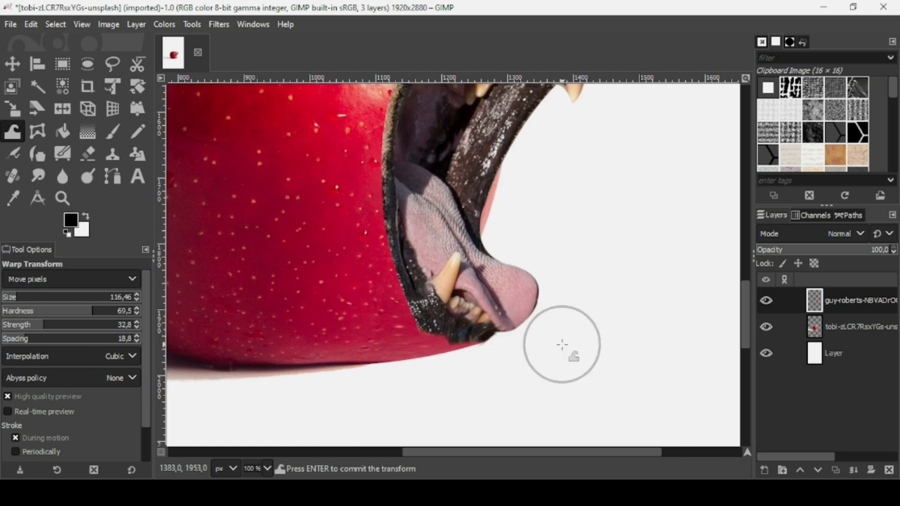
ctrl+scroll(562, 344, down, 3)
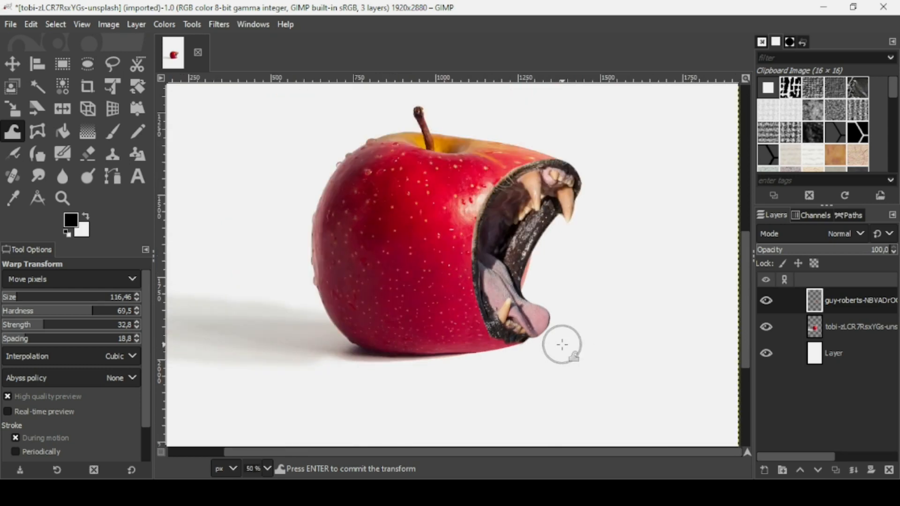
ctrl+scroll(562, 345, up, 3)
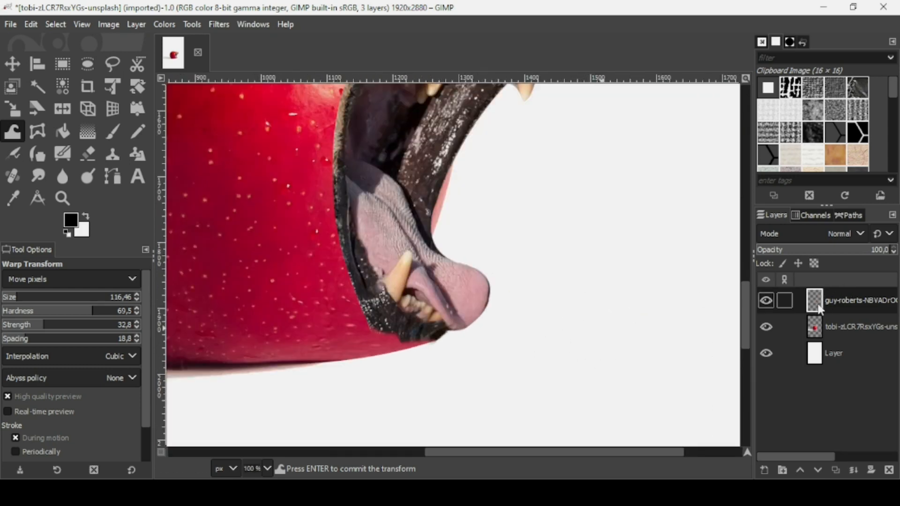
key(m)
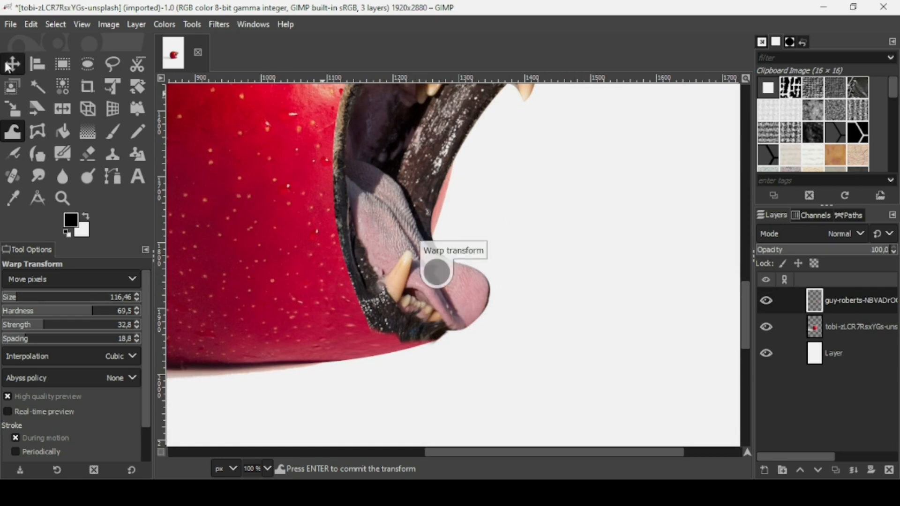
click(767, 301)
click(767, 301)
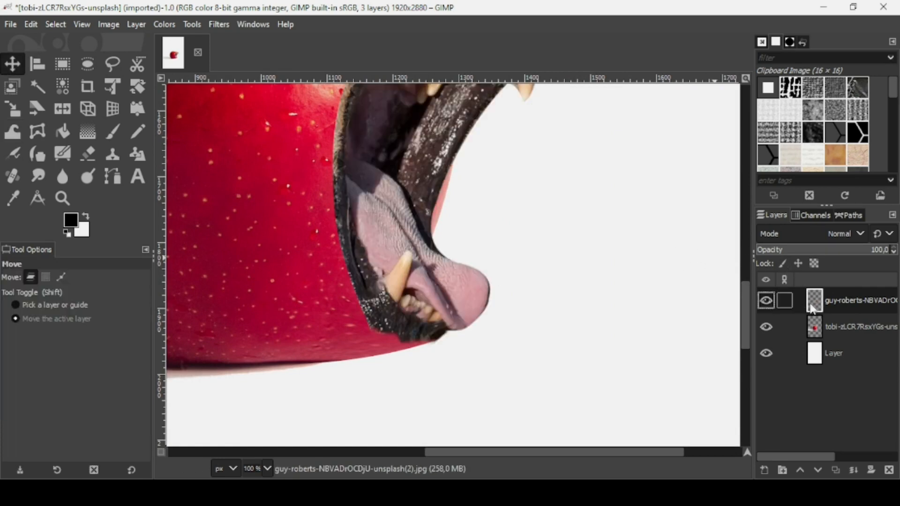
Step: Add a layer mask initialized to white (full opacity) to the lion's mouth layer
right_click(813, 308)
click(763, 272)
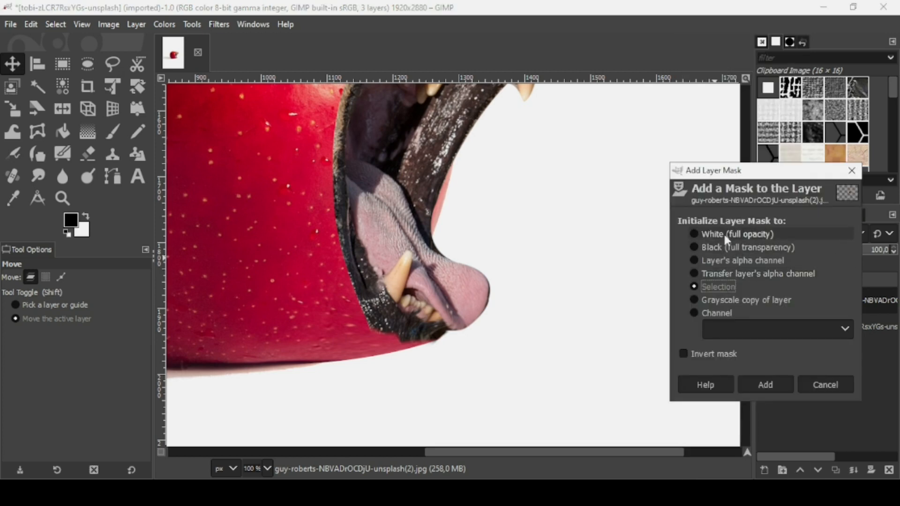
click(725, 233)
click(778, 384)
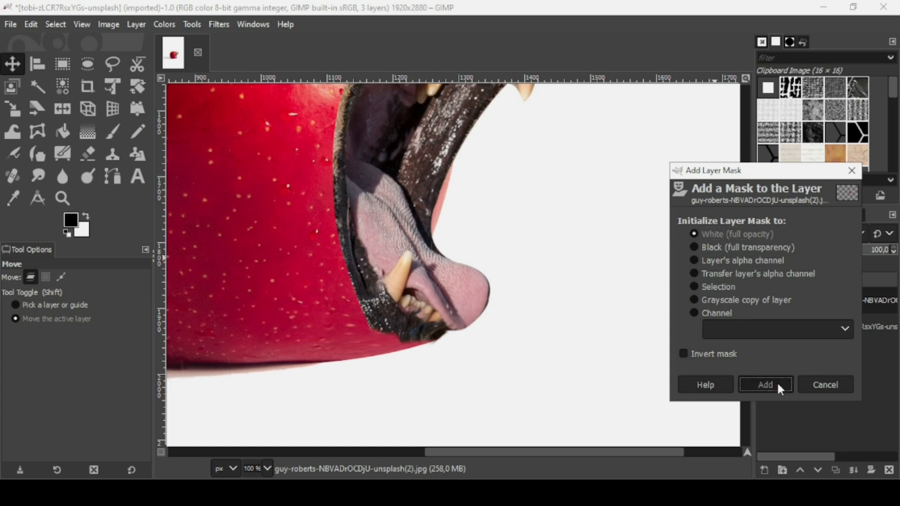
Step: Paint black on the mask along the lower jaw's outer edge with a size 56 paintbrush at hardness 8 and force 8
click(112, 132)
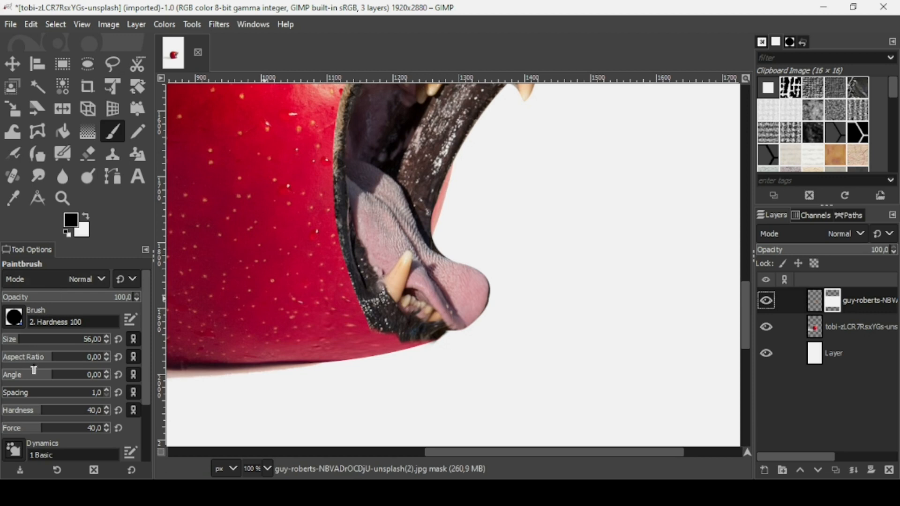
drag(23, 413, 16, 412)
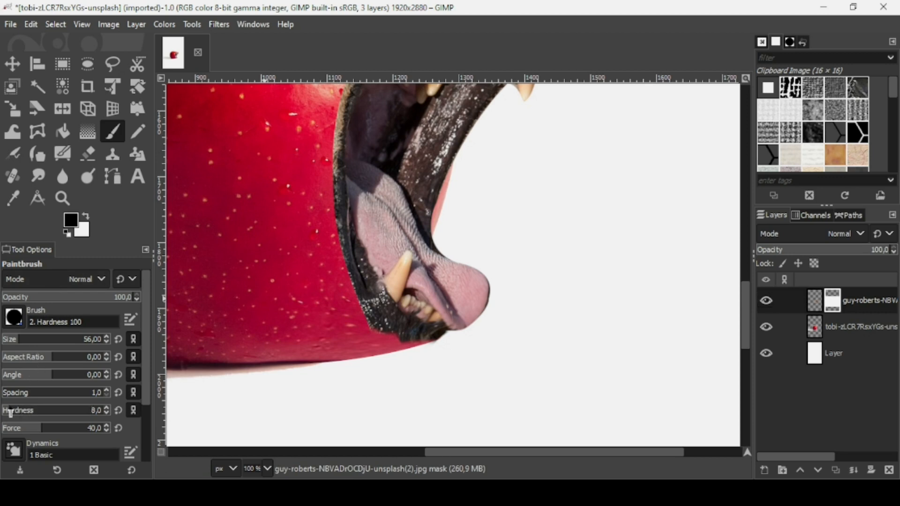
click(12, 429)
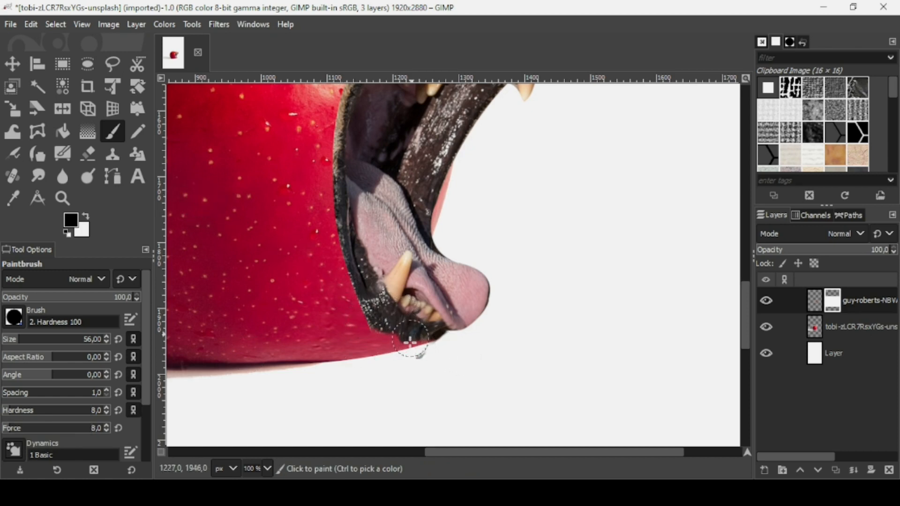
click(361, 316)
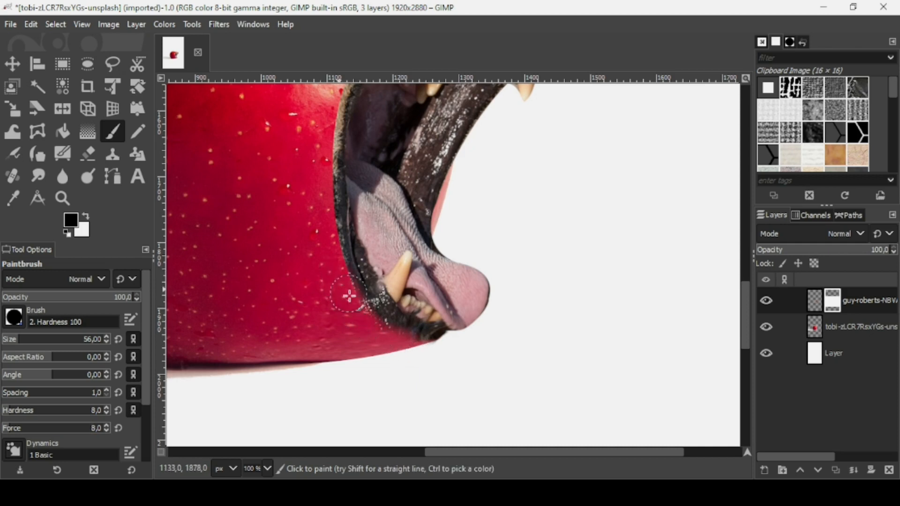
ctrl+scroll(606, 350, down, 2)
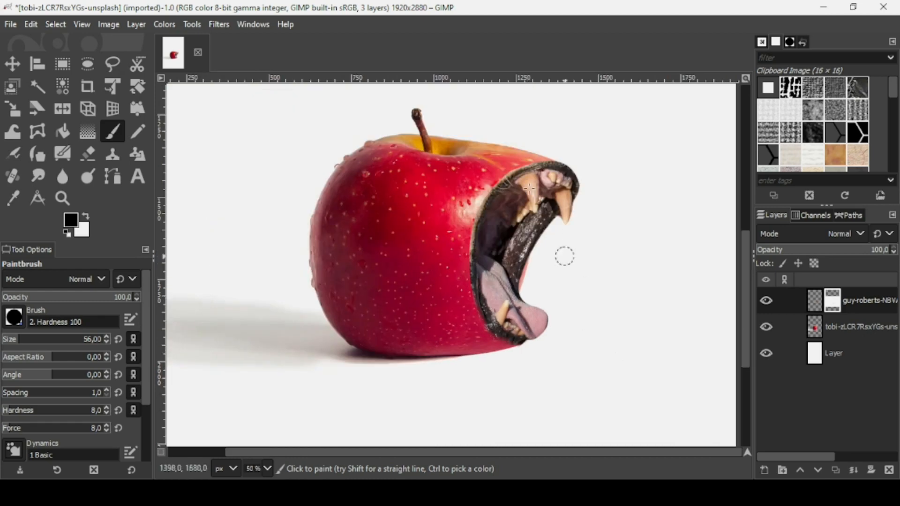
Step: Reduce the brush size to 30 and mask the light fur along the mouth's upper and inner rim where it meets the apple skin
ctrl+scroll(529, 157, up, 3)
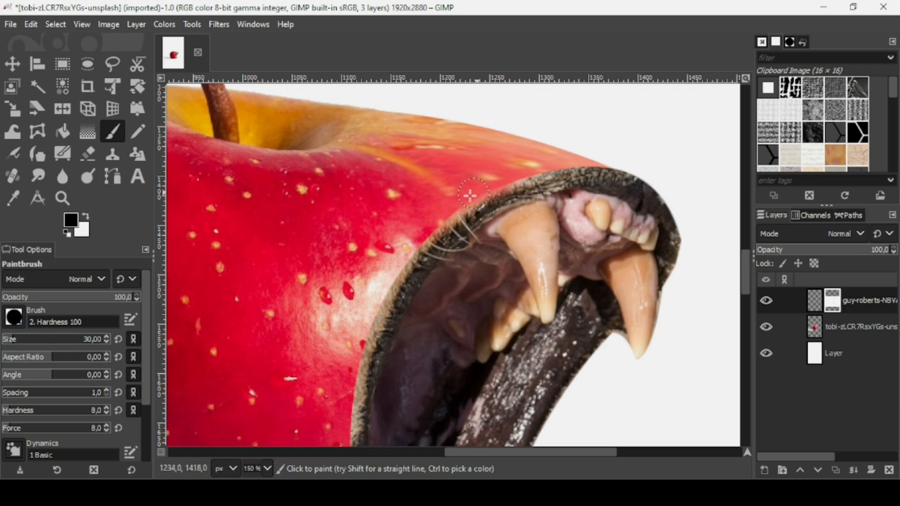
mouse_move(384, 285)
mouse_down()
mouse_move(359, 350)
mouse_move(352, 424)
mouse_up()
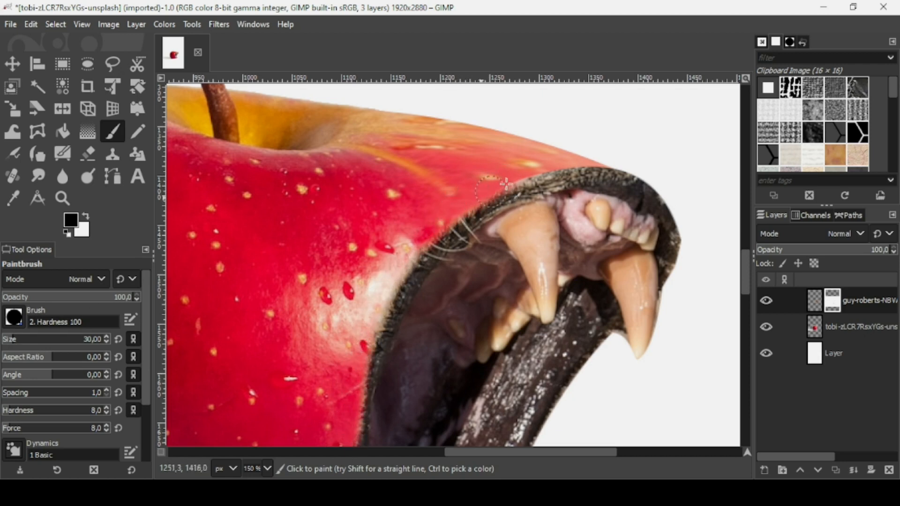
mouse_move(510, 185)
mouse_down()
mouse_move(565, 167)
mouse_move(551, 165)
mouse_up()
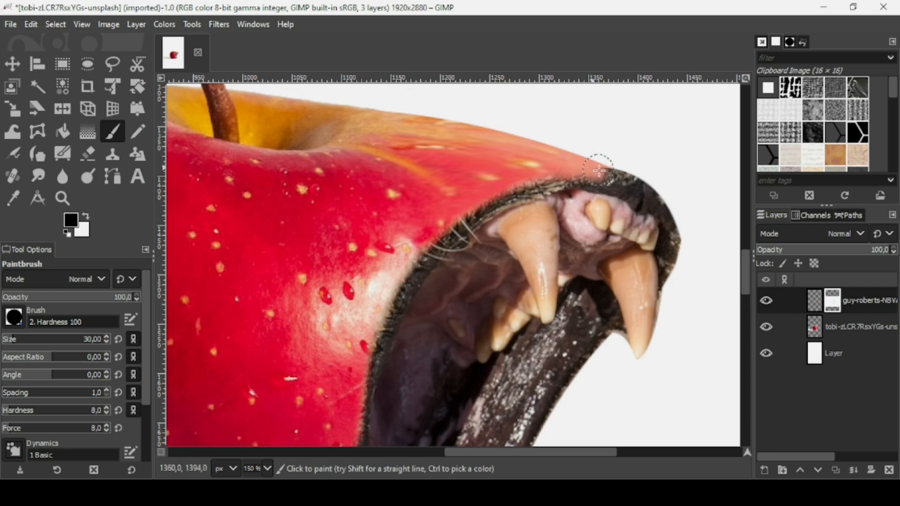
key(minus)
key(minus)
key(plus)
key(plus)
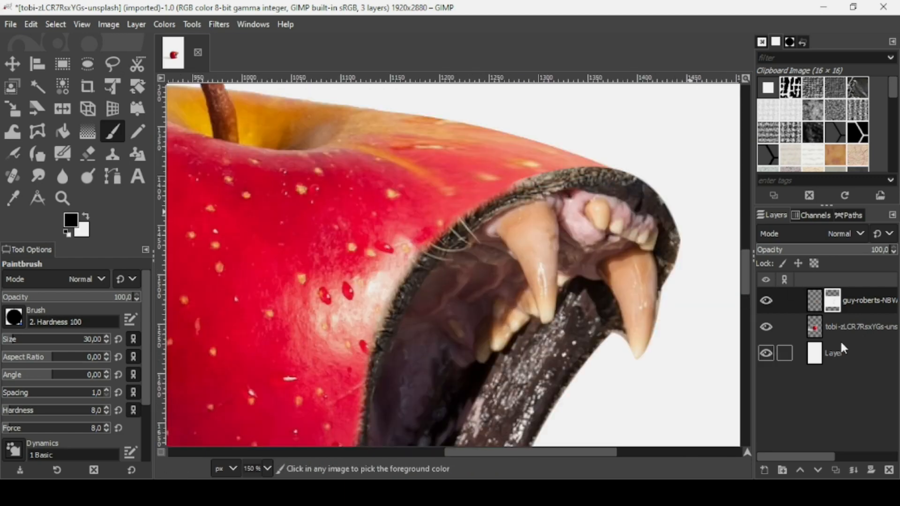
scroll(341, 235, down, 5)
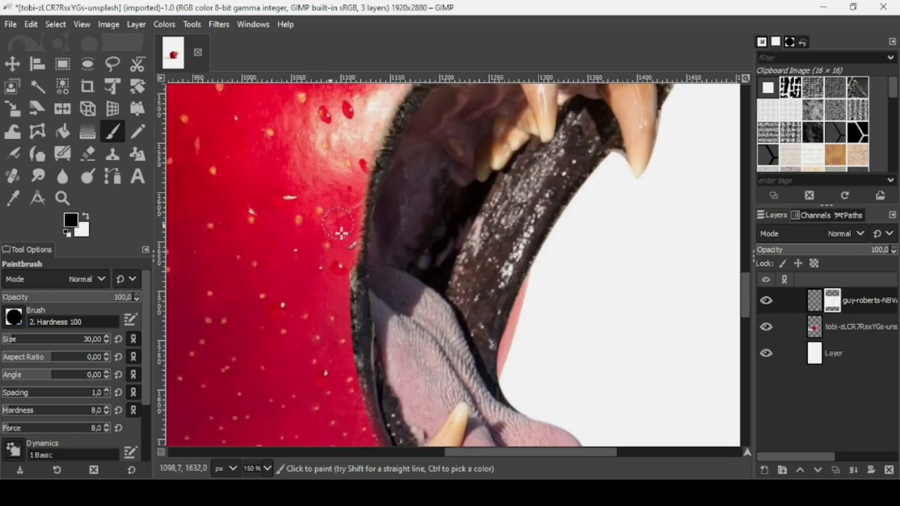
key(shift+ctrl+j)
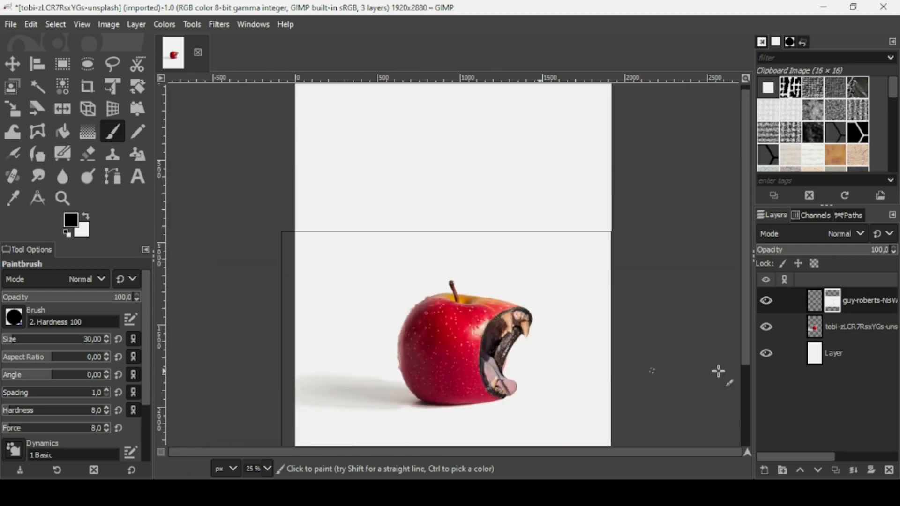
Step: Apply the mouth layer's mask and create a new layer from everything visible above it
right_click(818, 305)
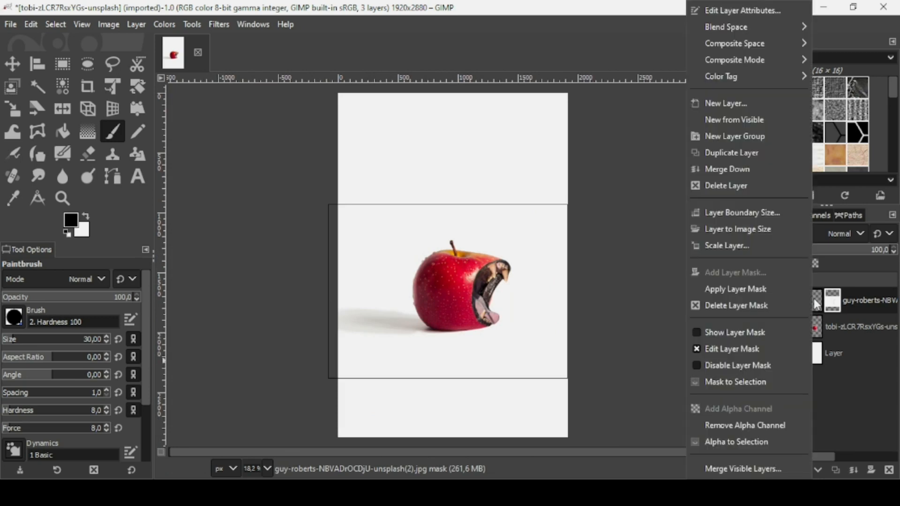
click(766, 288)
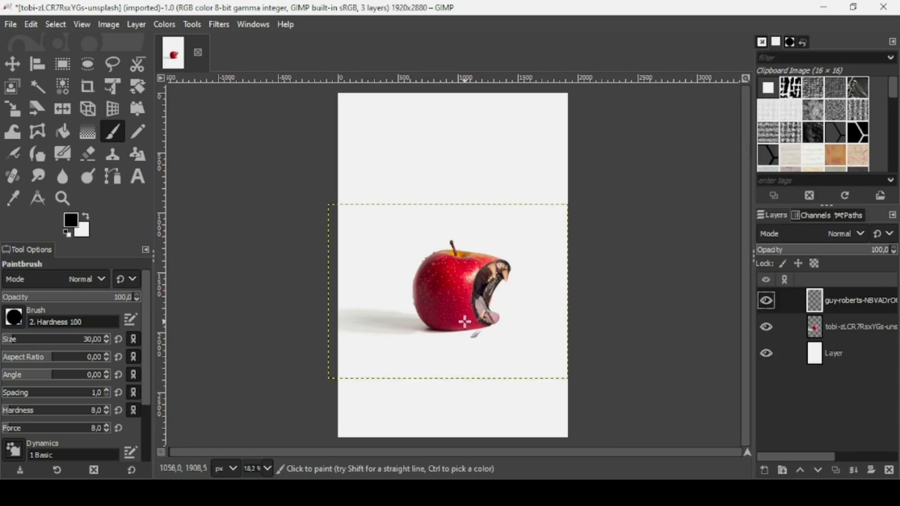
scroll(466, 321, up, 2)
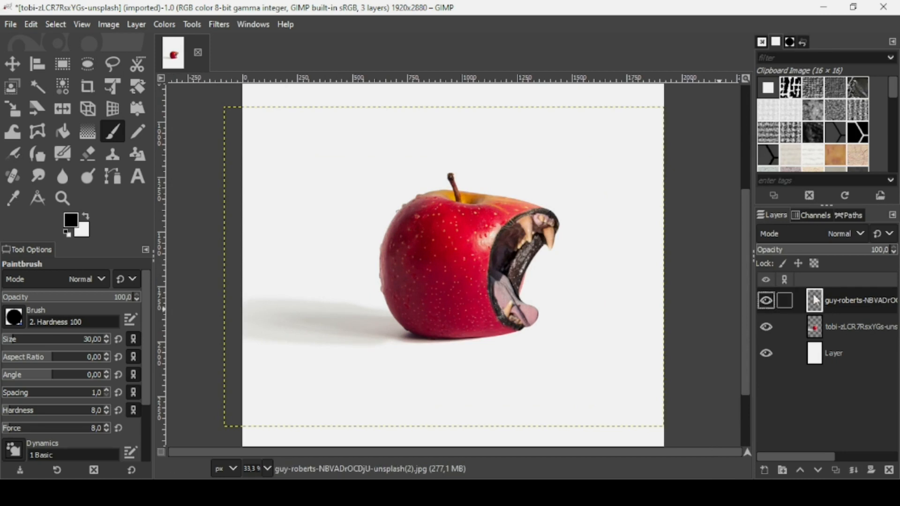
right_click(816, 300)
click(734, 120)
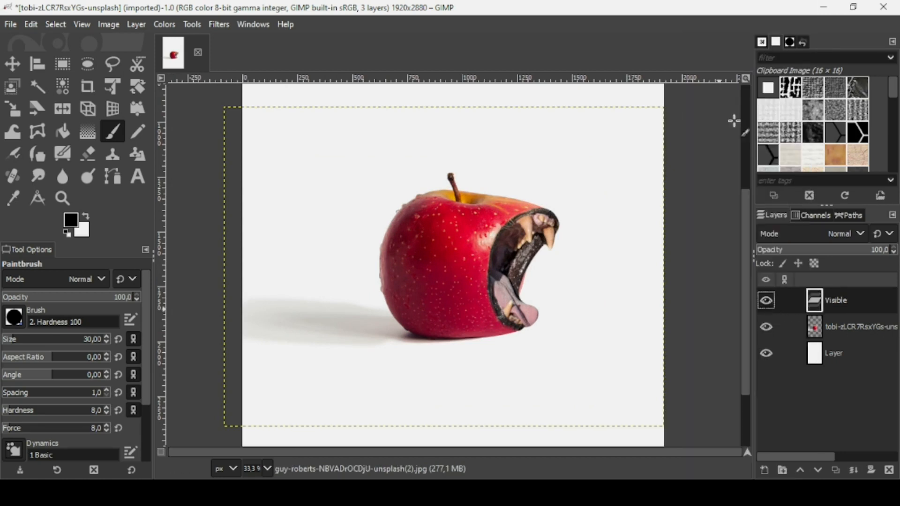